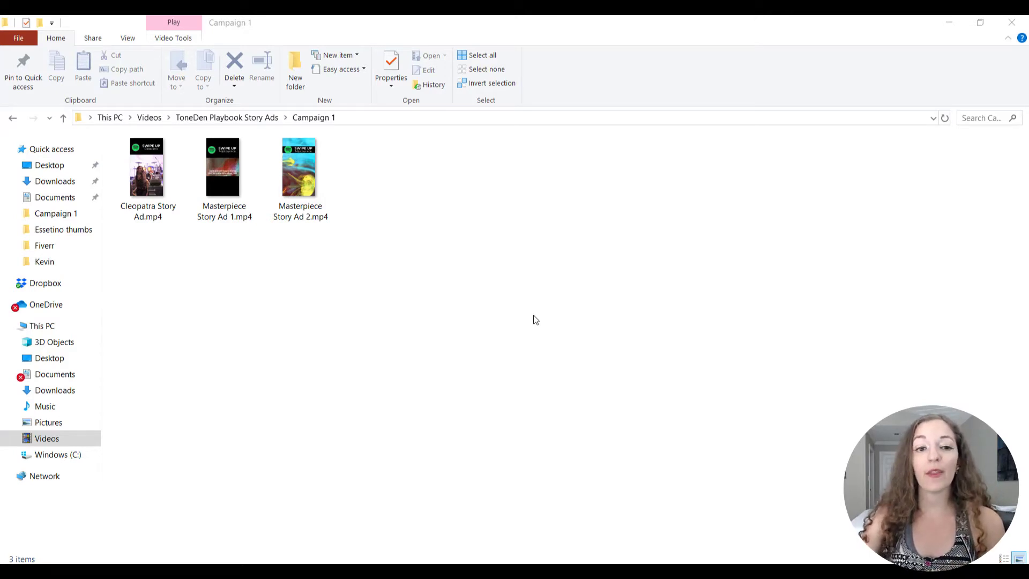
Play the finished examples Masterpiece Story Ad 2.mp4 and Cleopatra Story Ad.mp4 from the Campaign 1 folder, closing each one after viewing.
{"action": "double_click", "coordinate": [307, 172]}
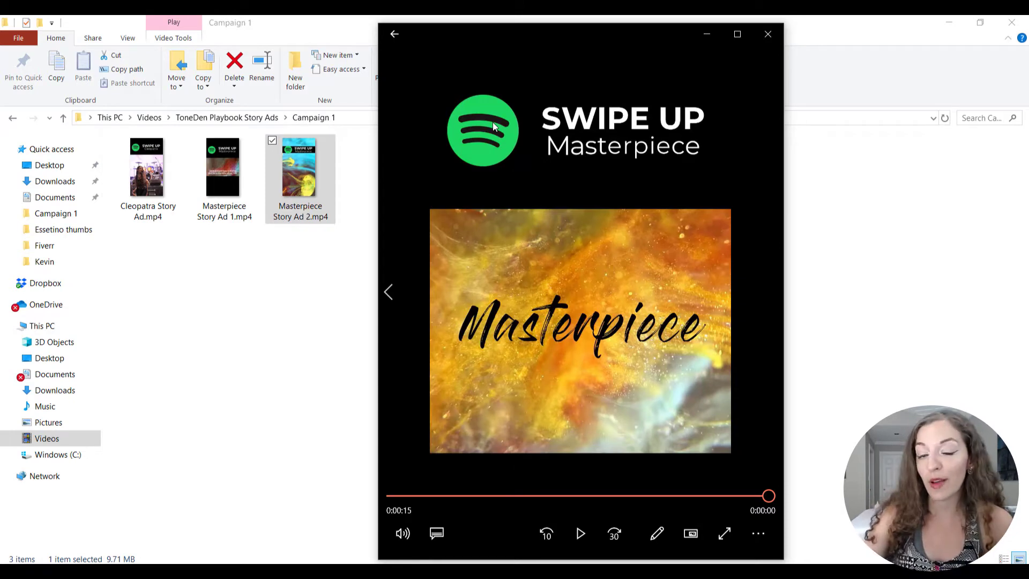
{"action": "left_click", "coordinate": [761, 39]}
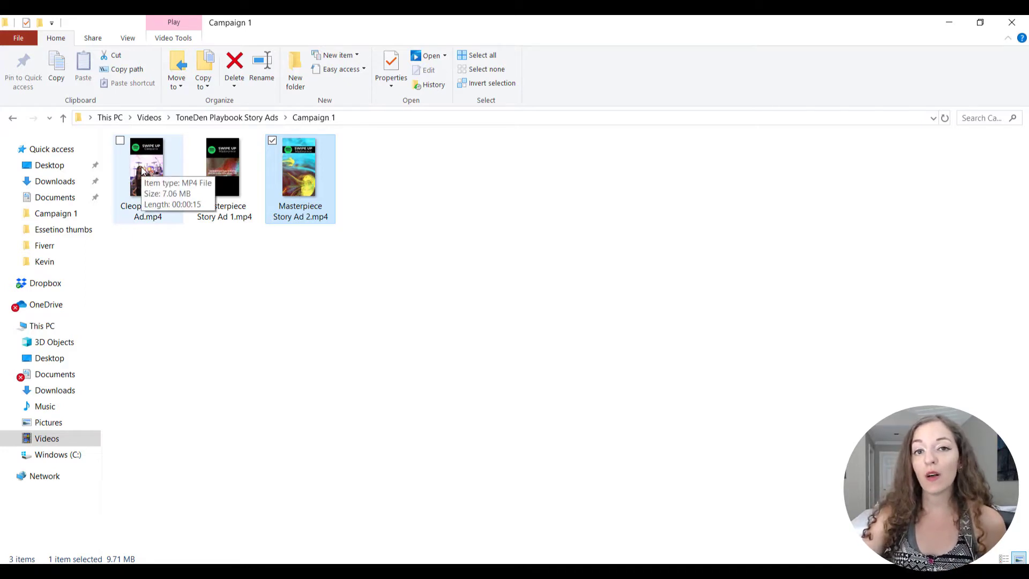
{"action": "double_click", "coordinate": [142, 170]}
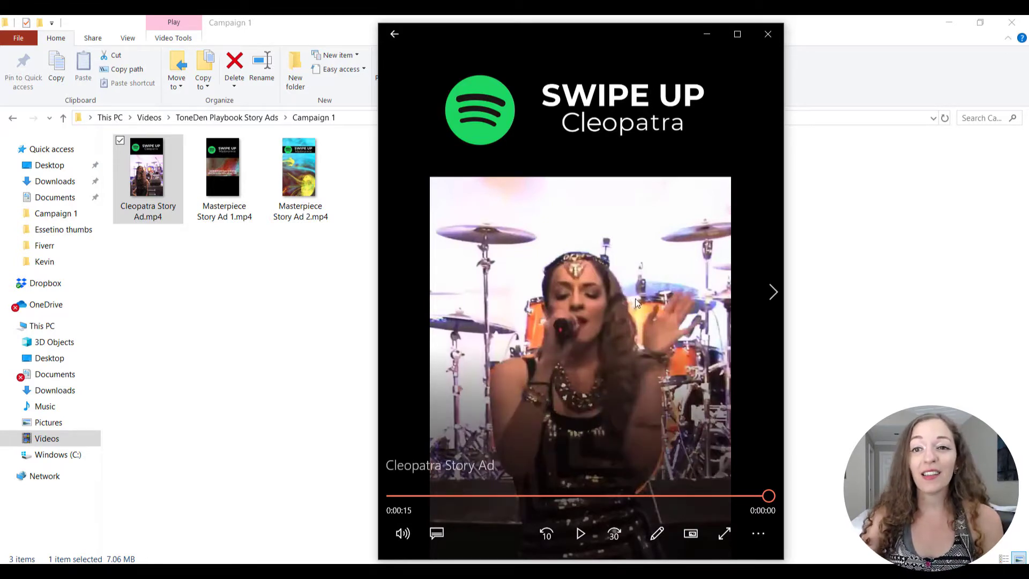
{"action": "left_click", "coordinate": [766, 35]}
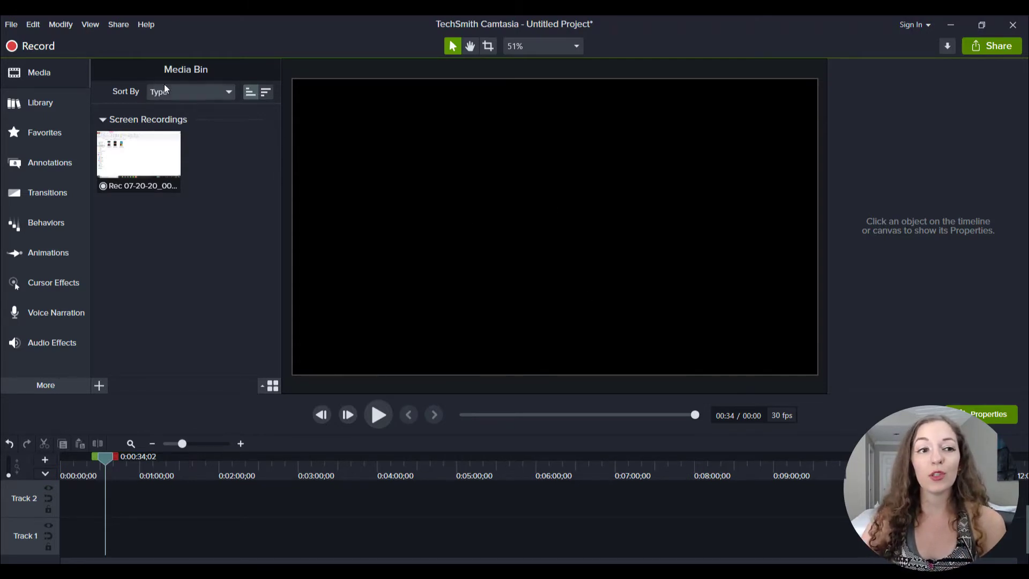
In Camtasia, set the project's canvas to custom dimensions of 1080 wide by 1920 high and apply the settings.
{"action": "left_click", "coordinate": [14, 30]}
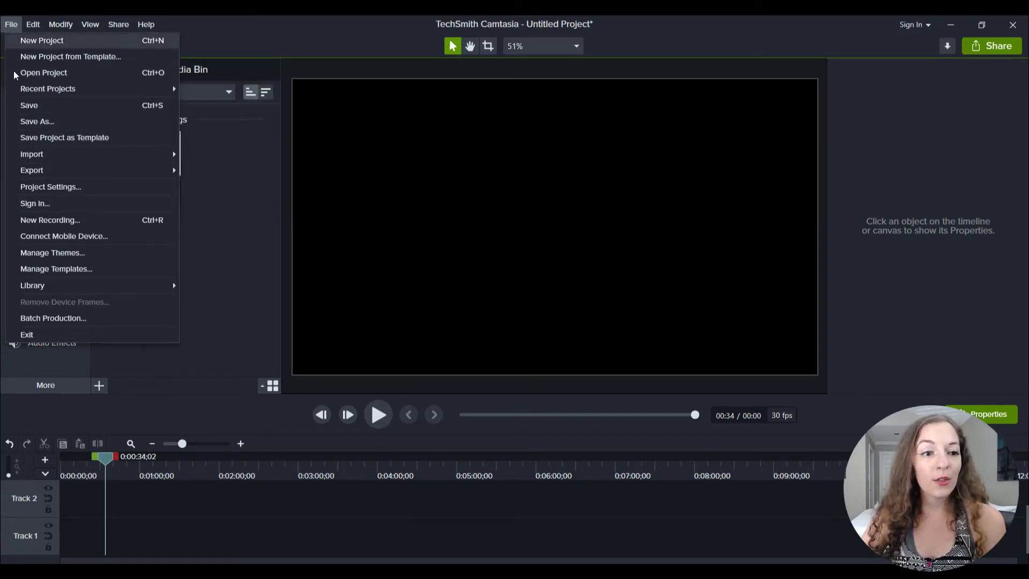
{"action": "left_click", "coordinate": [91, 188]}
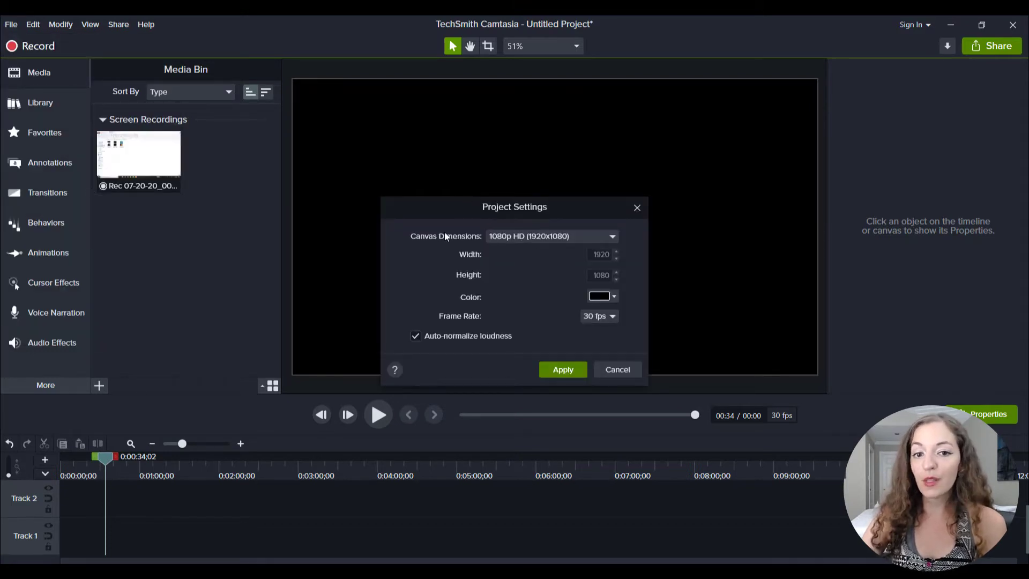
{"action": "left_click", "coordinate": [561, 237]}
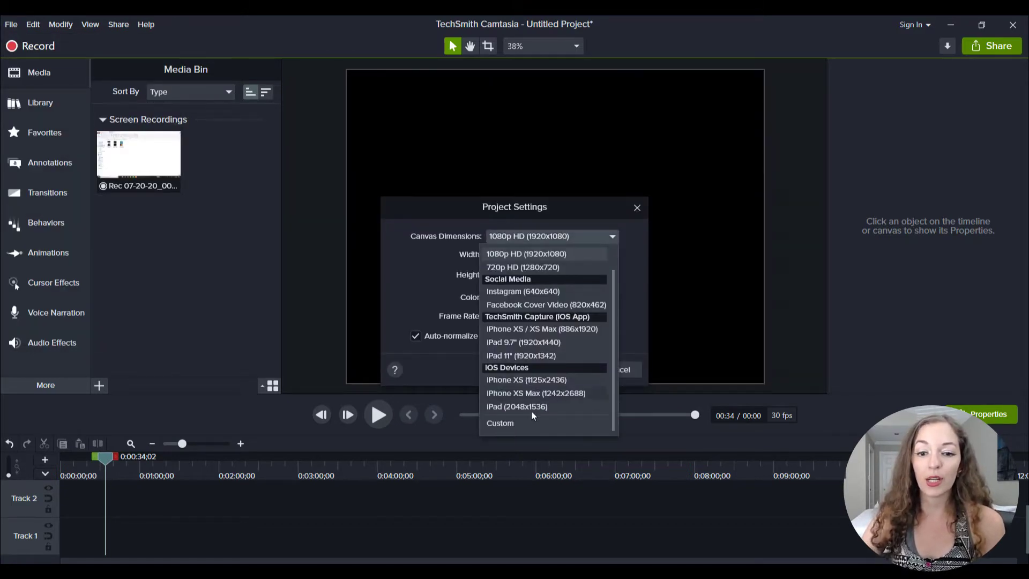
{"action": "left_click", "coordinate": [506, 423]}
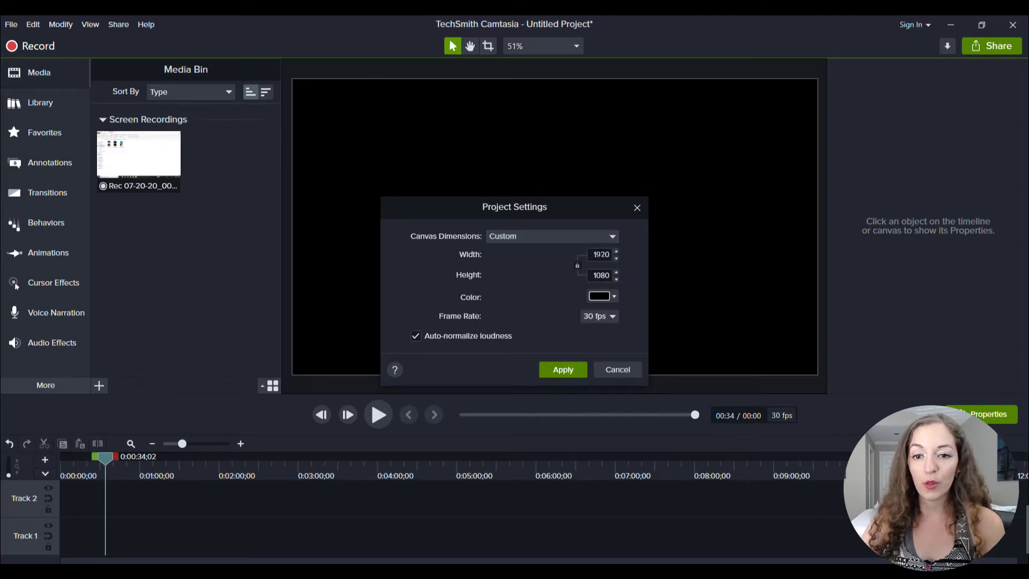
{"action": "double_click", "coordinate": [605, 254]}
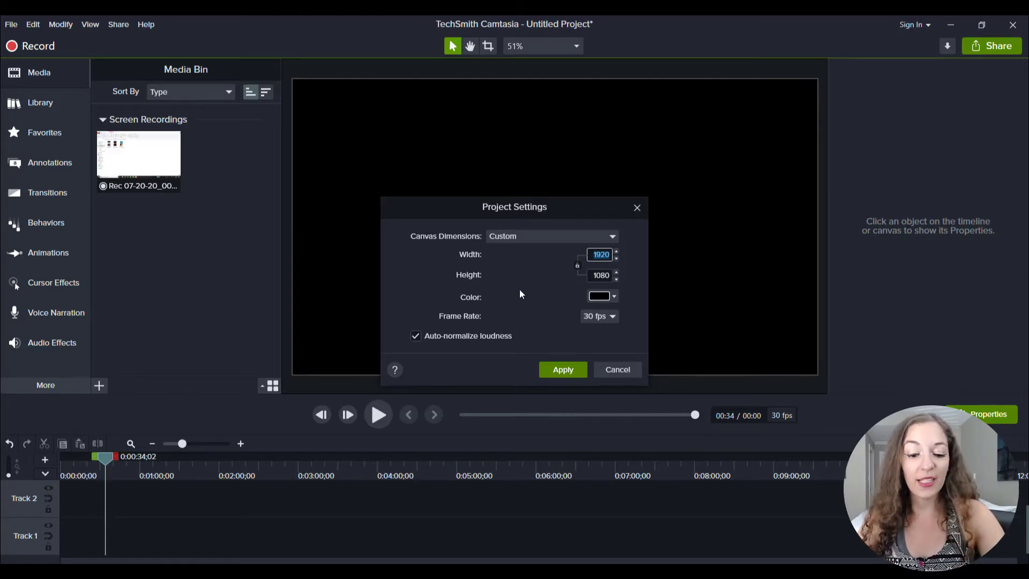
{"action": "type", "text": "1"}
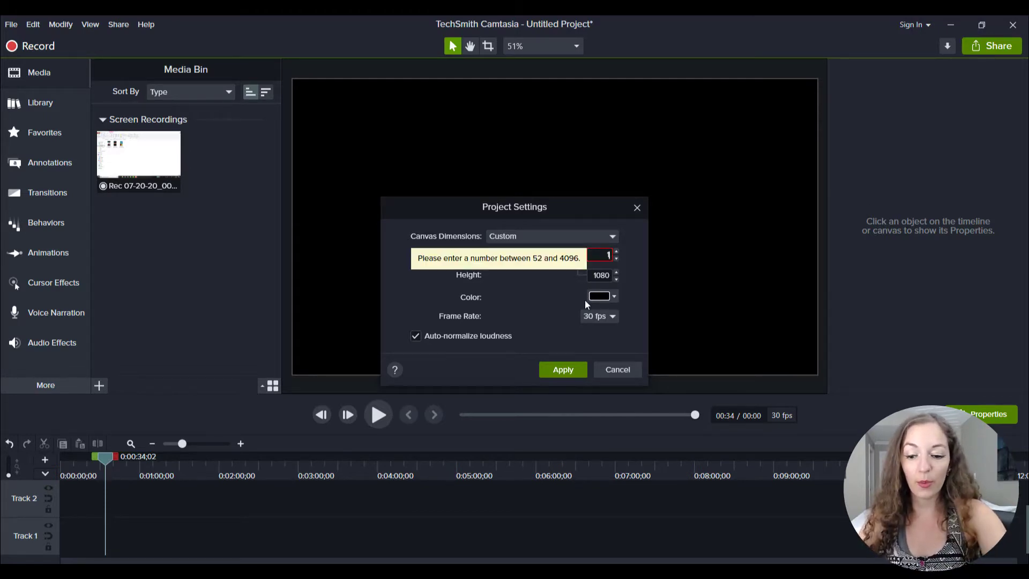
{"action": "type", "text": "080"}
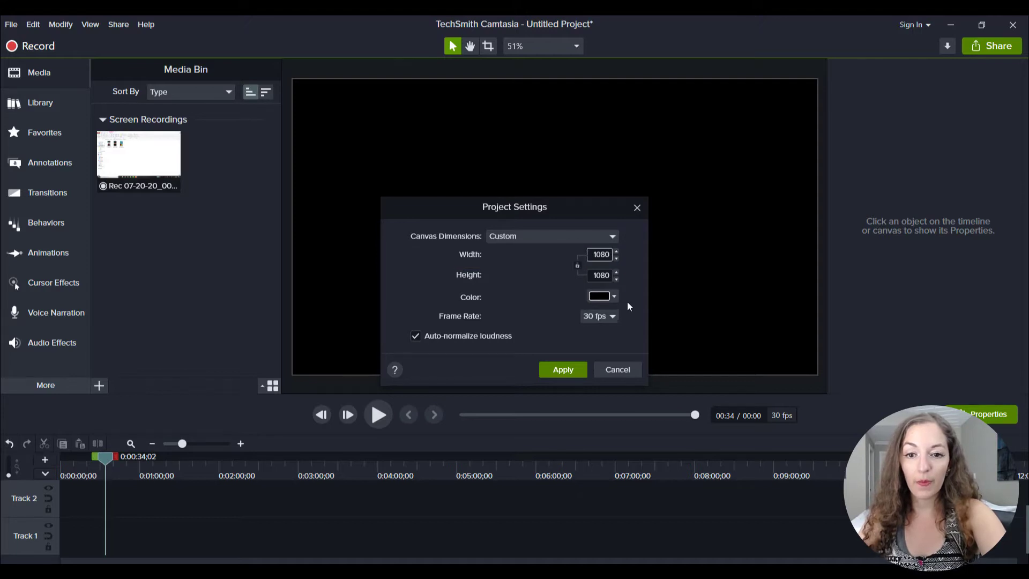
{"action": "double_click", "coordinate": [601, 275]}
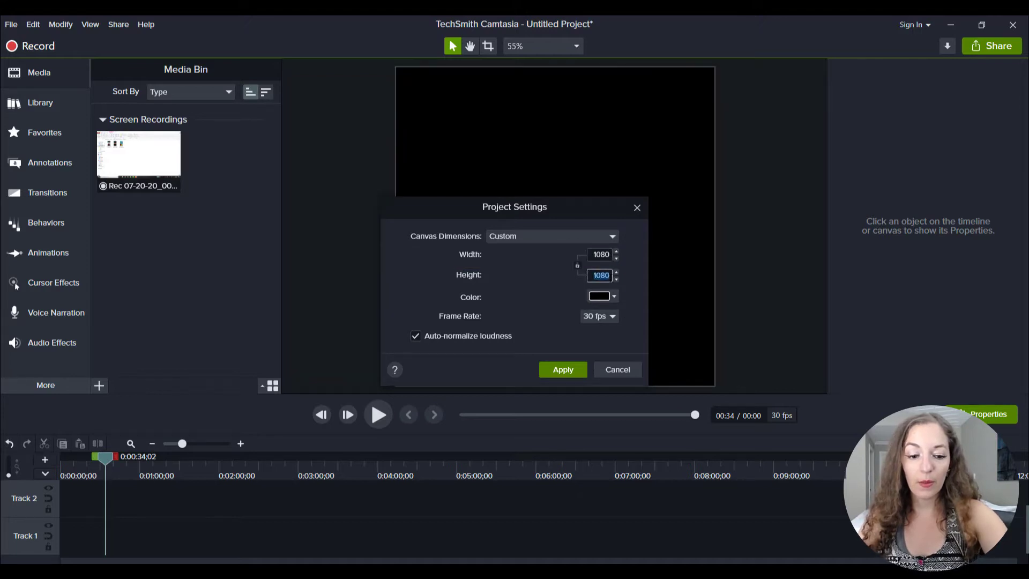
{"action": "type", "text": "192"}
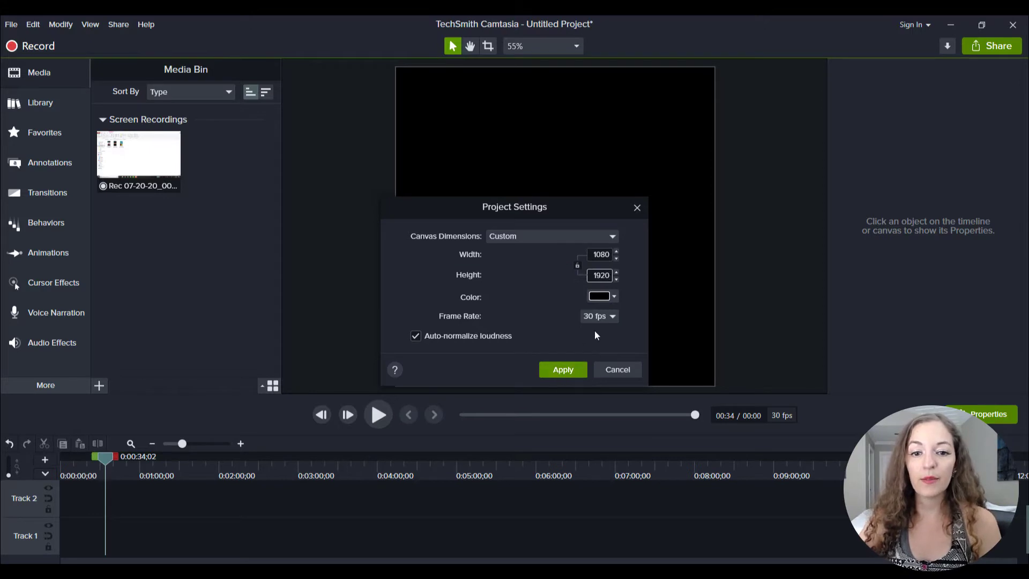
{"action": "left_click", "coordinate": [565, 370]}
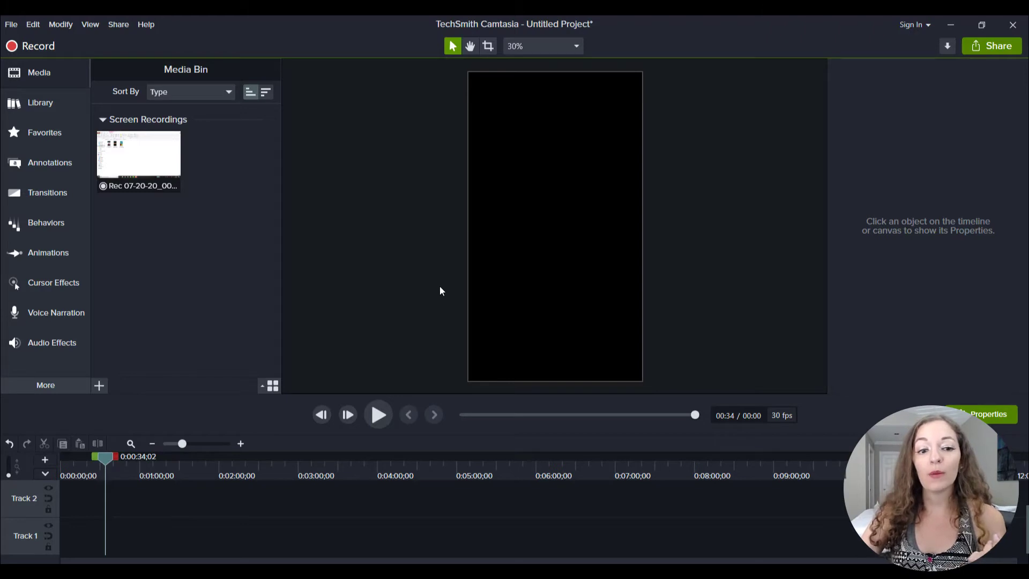
Import the "Cleopatra Live Performance on National Tour" video from the Videos folder into the project media.
{"action": "left_click", "coordinate": [101, 387]}
{"action": "left_click", "coordinate": [113, 343]}
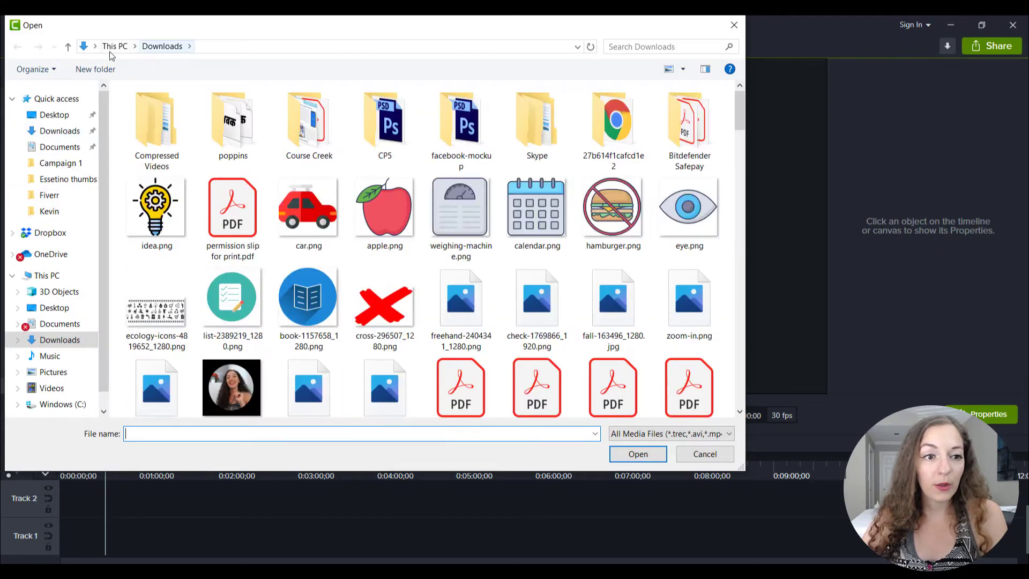
{"action": "left_click", "coordinate": [59, 147]}
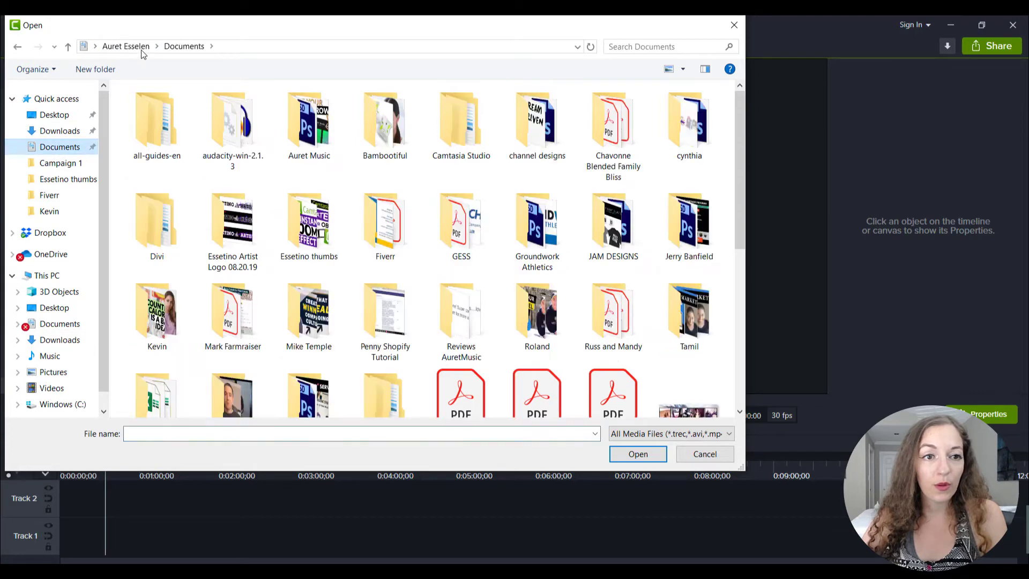
{"action": "left_click", "coordinate": [131, 46]}
{"action": "double_click", "coordinate": [422, 179]}
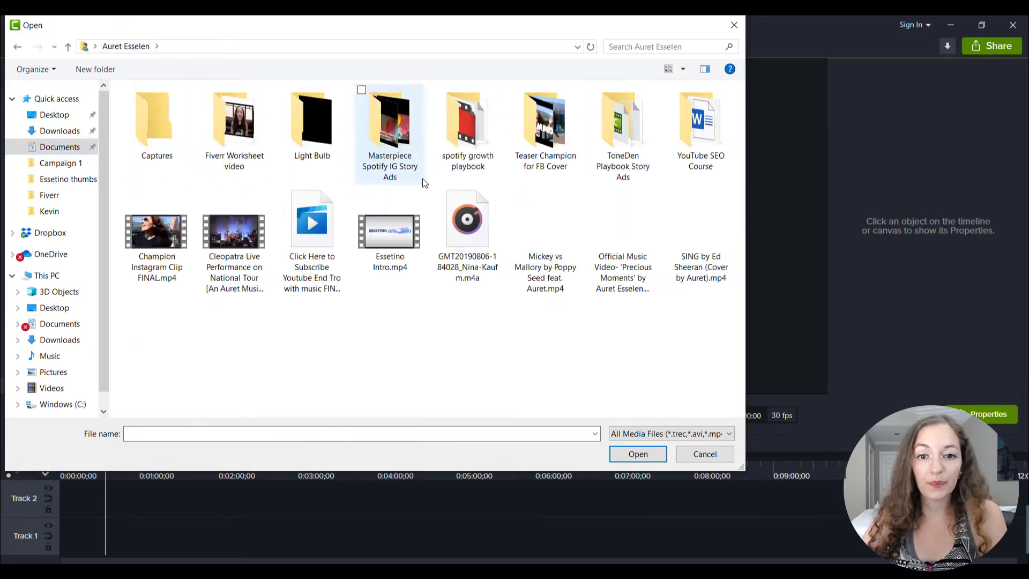
{"action": "double_click", "coordinate": [234, 233]}
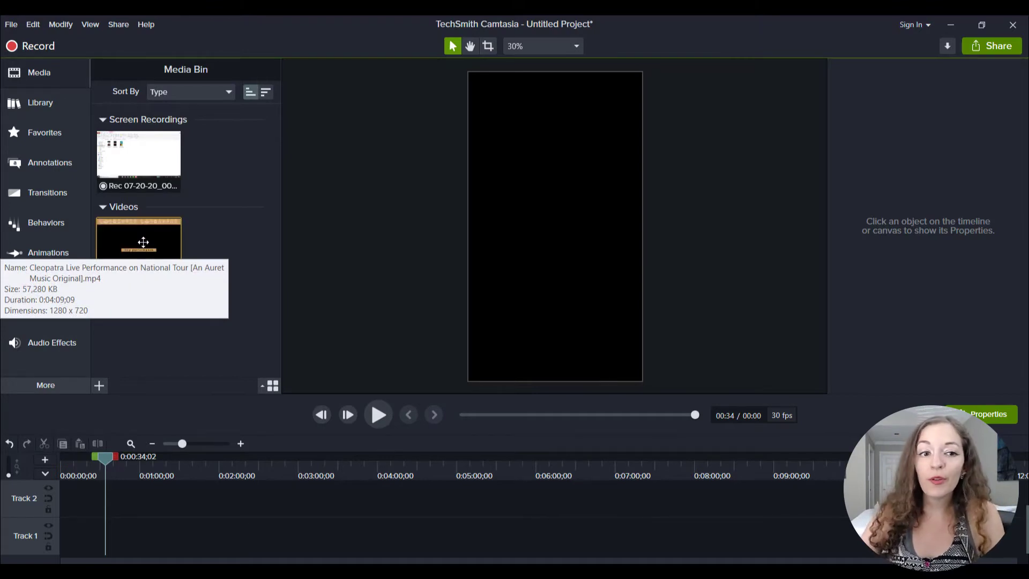
Place the Cleopatra video at the start of Track 1 and move the playhead to about 0:03:01.
{"action": "left_click_drag", "start_coordinate": [143, 243], "coordinate": [56, 545]}
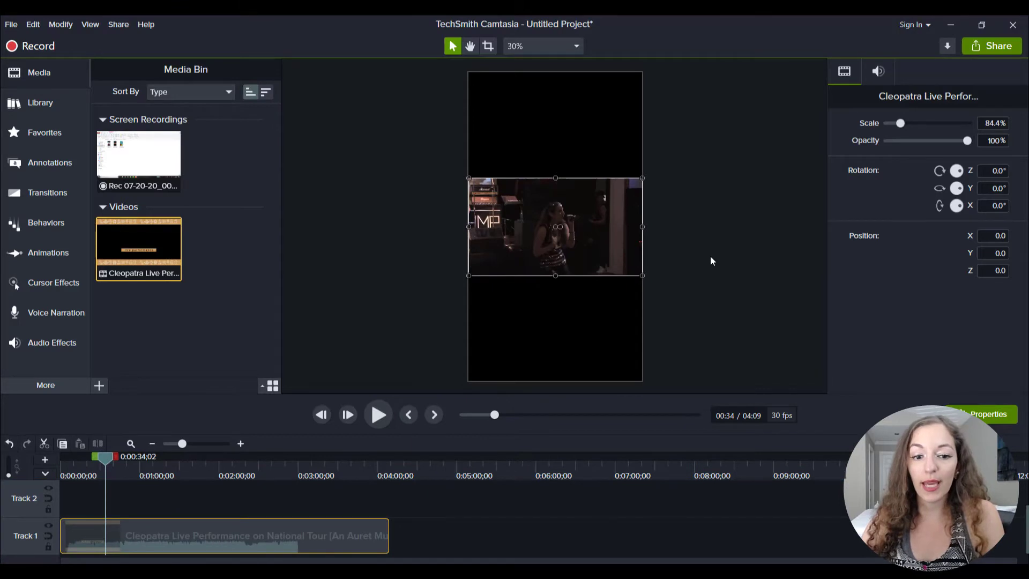
{"action": "left_click", "coordinate": [690, 274]}
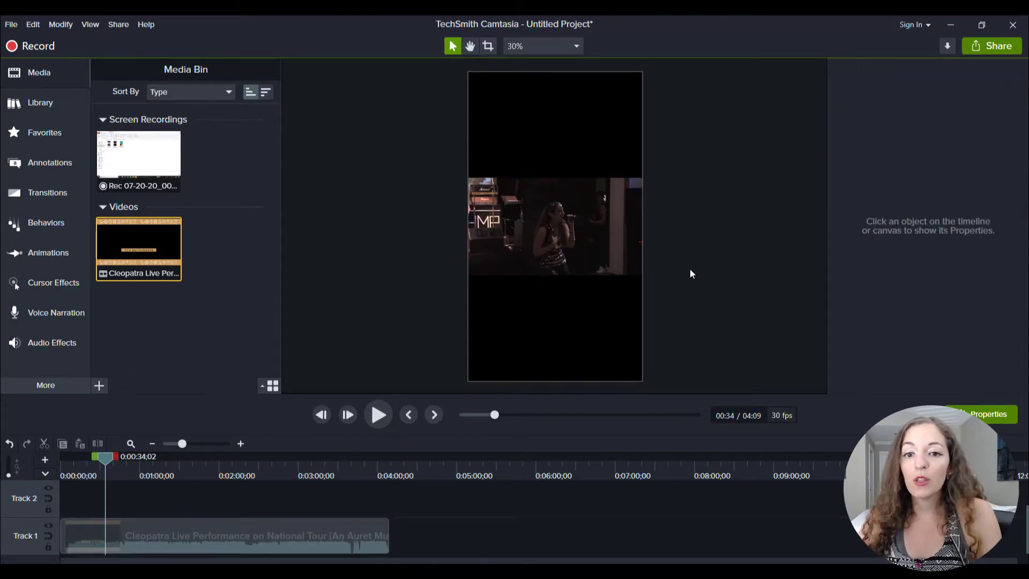
{"action": "left_click", "coordinate": [612, 261]}
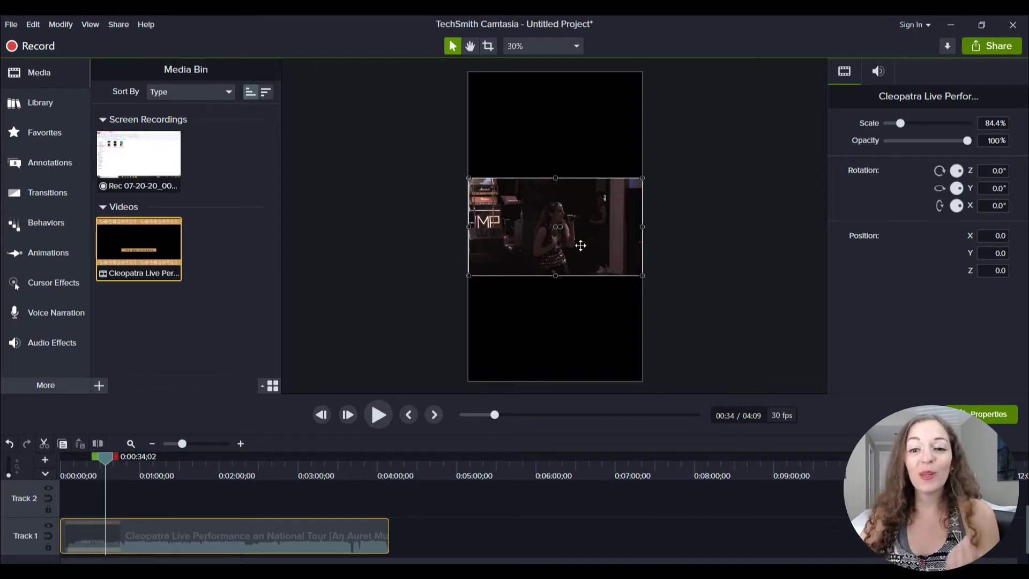
{"action": "left_click", "coordinate": [678, 260]}
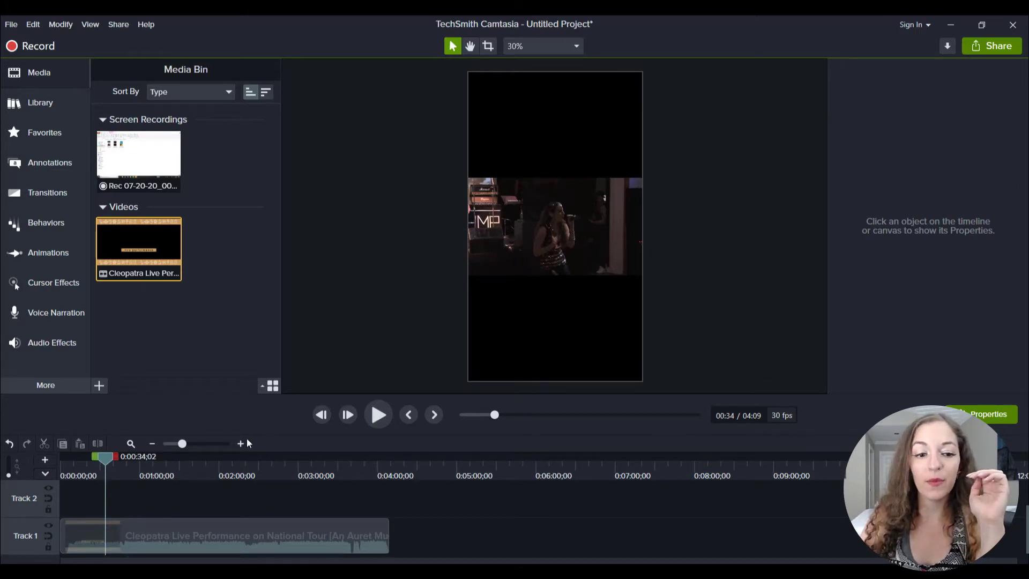
{"action": "left_click_drag", "start_coordinate": [108, 459], "coordinate": [303, 464]}
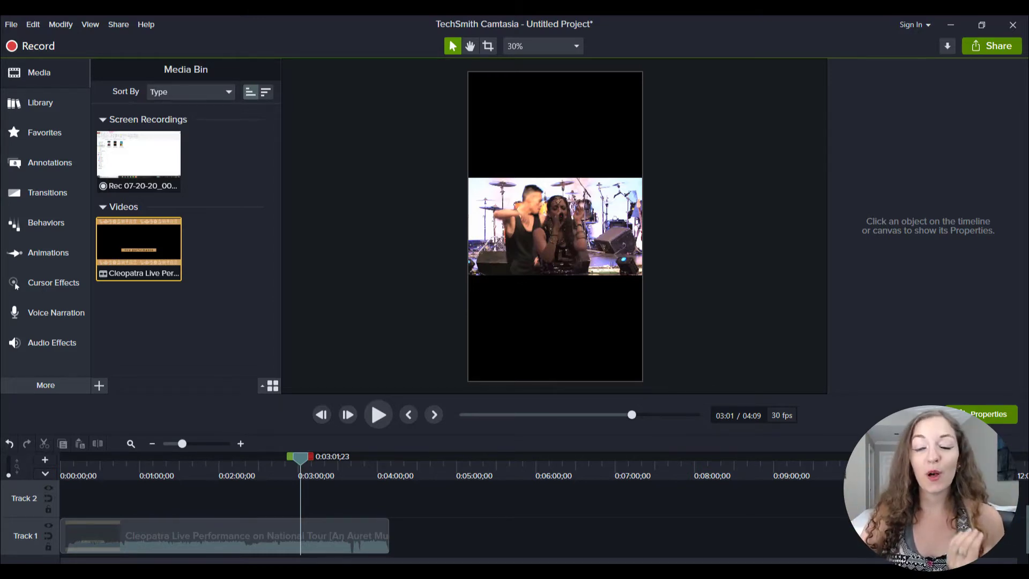
Switch to File Explorer and play Masterpiece Story Ad 2.mp4 to review its full-screen layout, then close it.
{"action": "mouse_move", "coordinate": [313, 571]}
{"action": "left_click", "coordinate": [313, 525]}
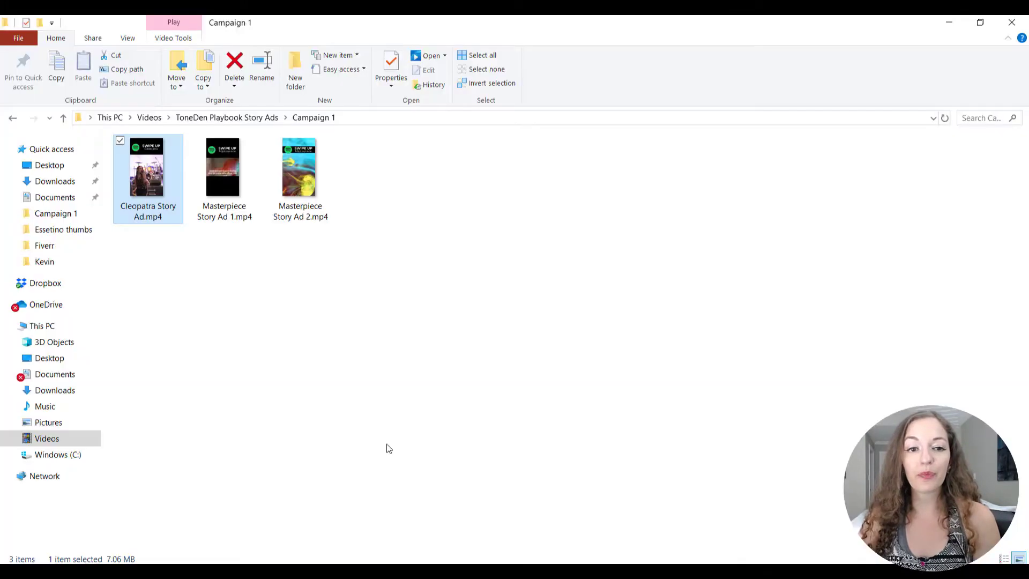
{"action": "double_click", "coordinate": [301, 170]}
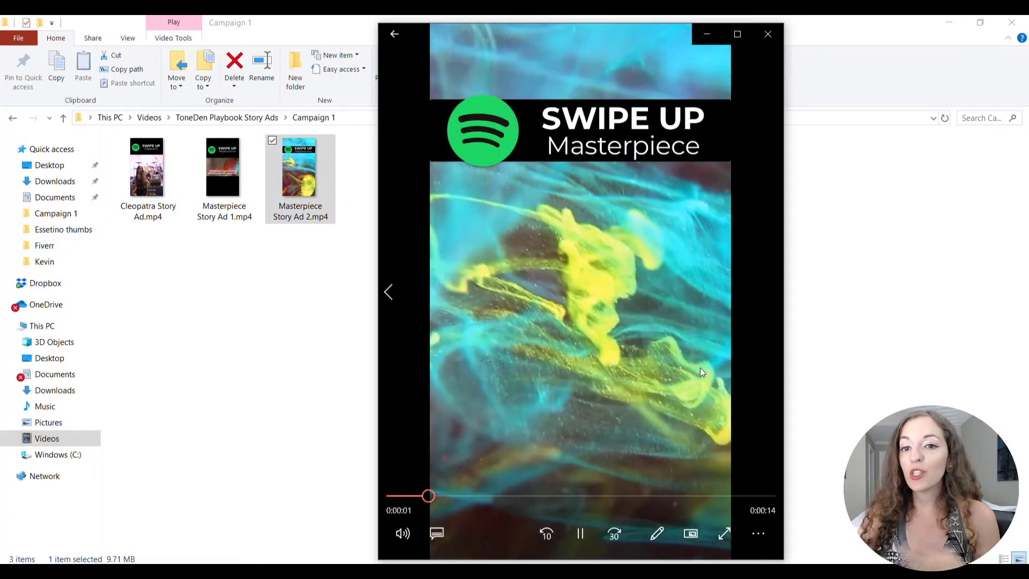
{"action": "left_click", "coordinate": [768, 36]}
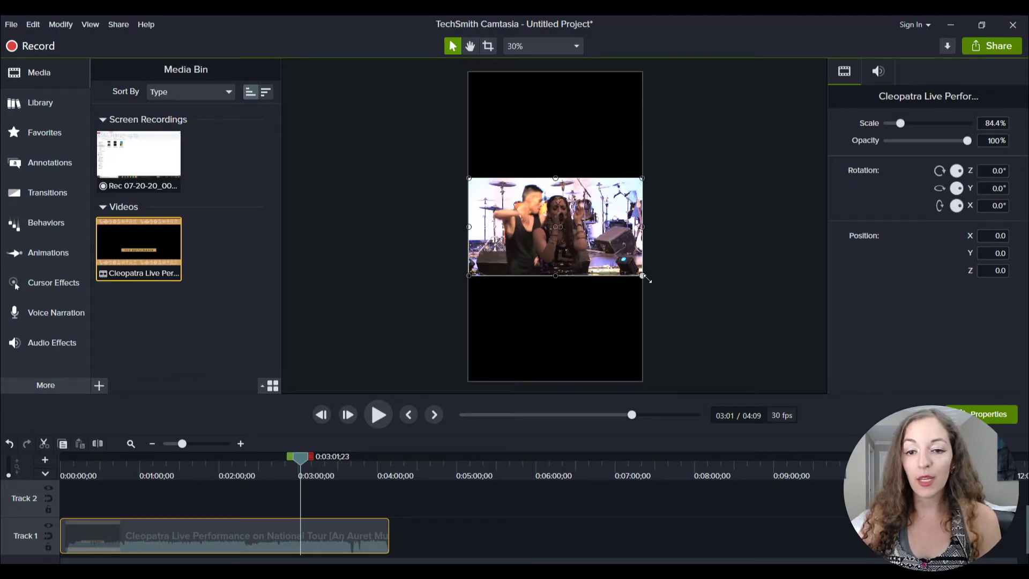
In Camtasia, enlarge the Cleopatra clip to about 208% and align it horizontally centred with the canvas's lower edge, leaving space above.
{"action": "left_click_drag", "start_coordinate": [643, 276], "coordinate": [781, 352]}
{"action": "left_click_drag", "start_coordinate": [600, 307], "coordinate": [546, 272]}
{"action": "left_click_drag", "start_coordinate": [418, 316], "coordinate": [368, 349]}
{"action": "left_click_drag", "start_coordinate": [601, 305], "coordinate": [614, 338]}
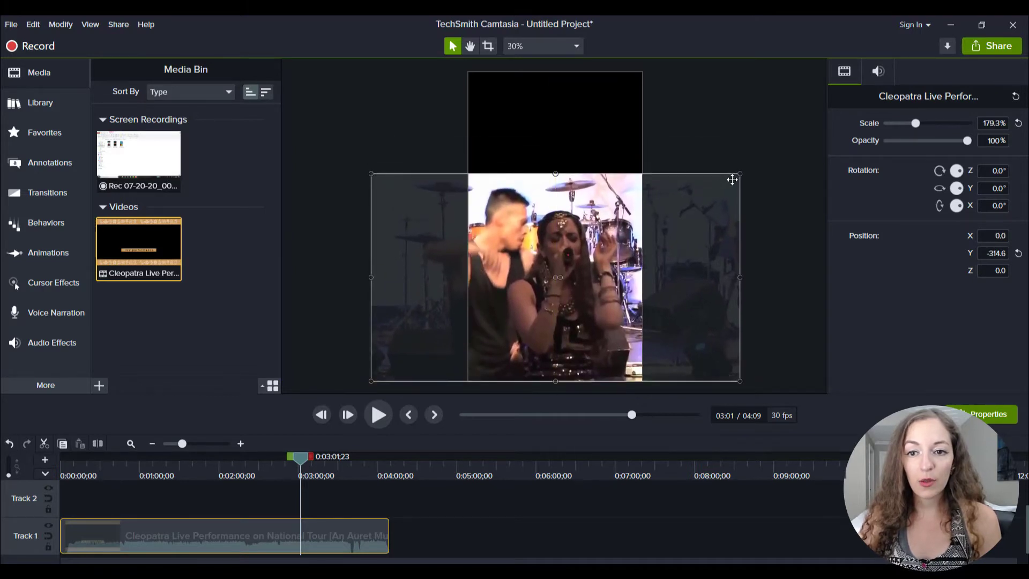
{"action": "left_click_drag", "start_coordinate": [739, 174], "coordinate": [792, 138]}
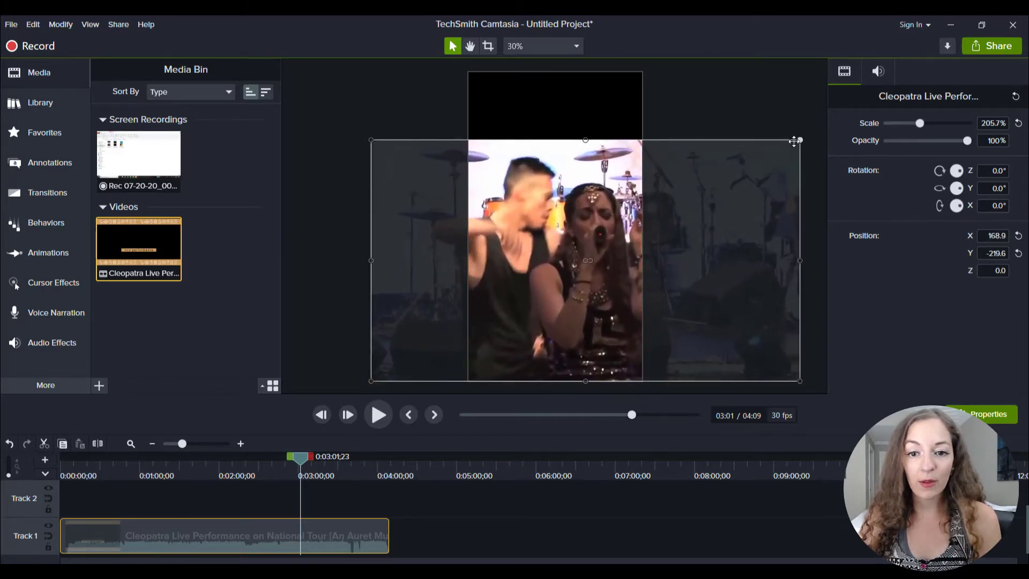
{"action": "left_click_drag", "start_coordinate": [592, 319], "coordinate": [560, 318]}
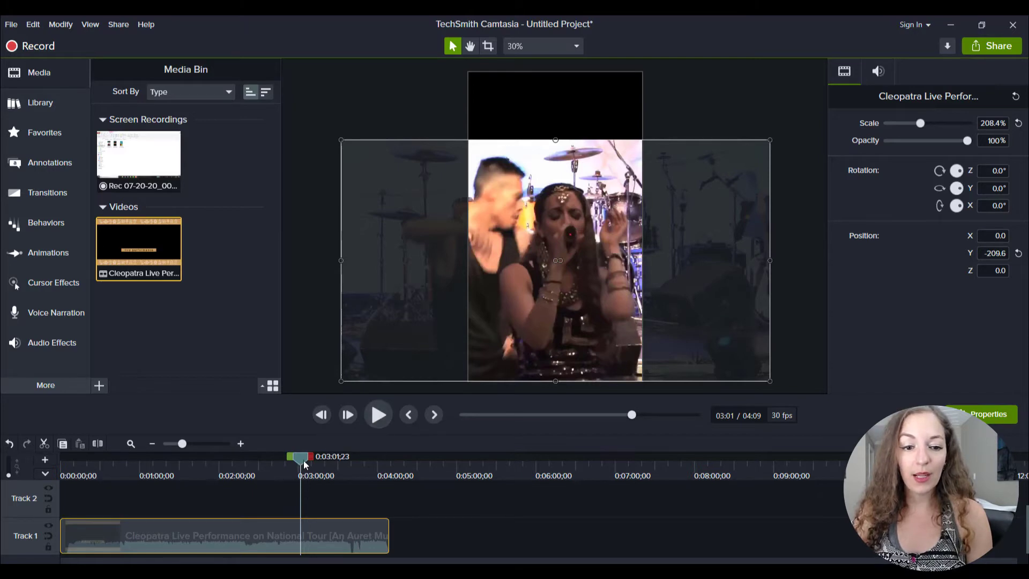
Look through the later scenes of the Cleopatra clip for the excerpt's start and split the clip at 0:02:41;26.
{"action": "left_click_drag", "start_coordinate": [300, 458], "coordinate": [376, 467]}
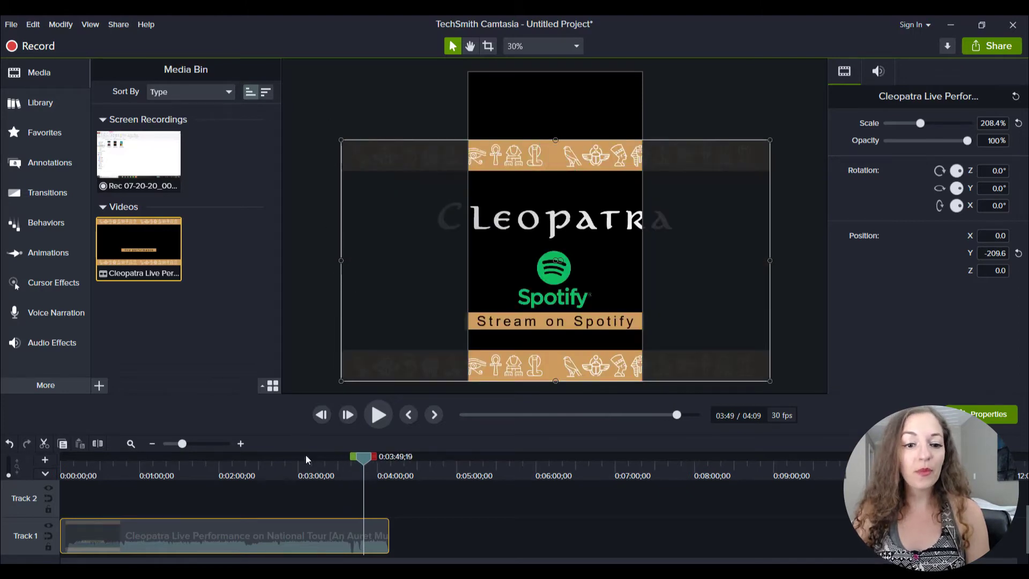
{"action": "left_click", "coordinate": [324, 474]}
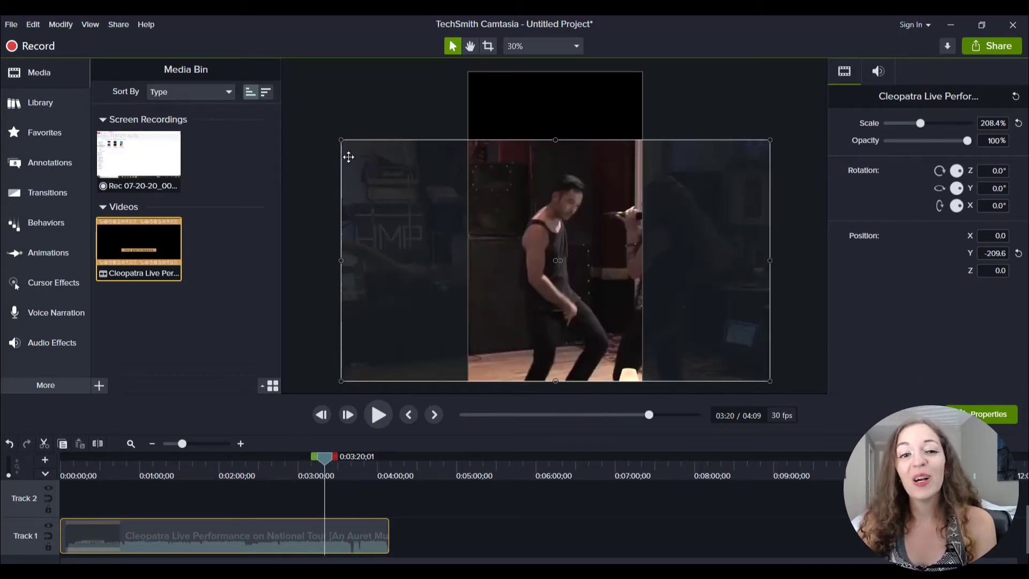
{"action": "left_click", "coordinate": [299, 475]}
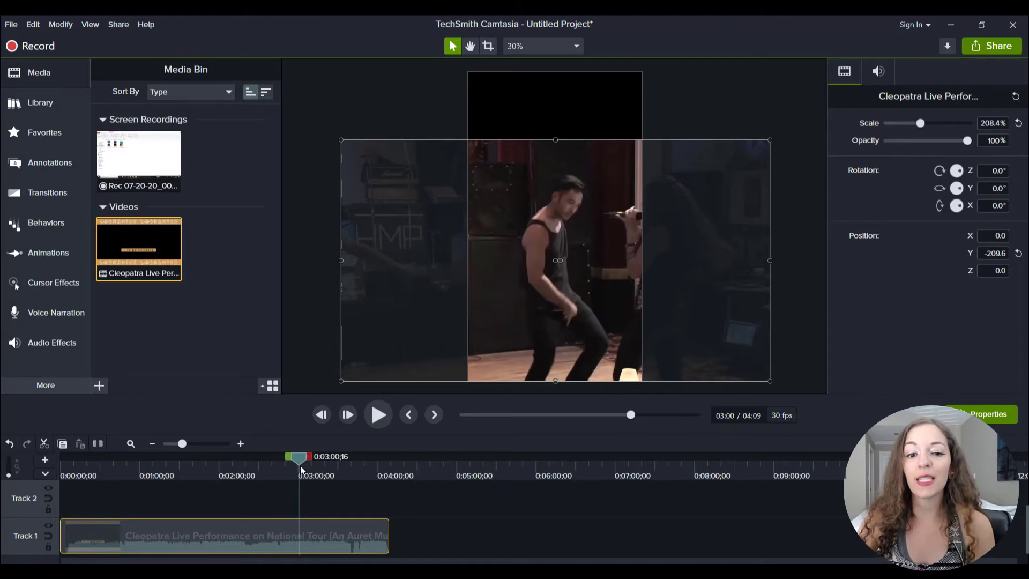
{"action": "left_click_drag", "start_coordinate": [299, 459], "coordinate": [270, 457]}
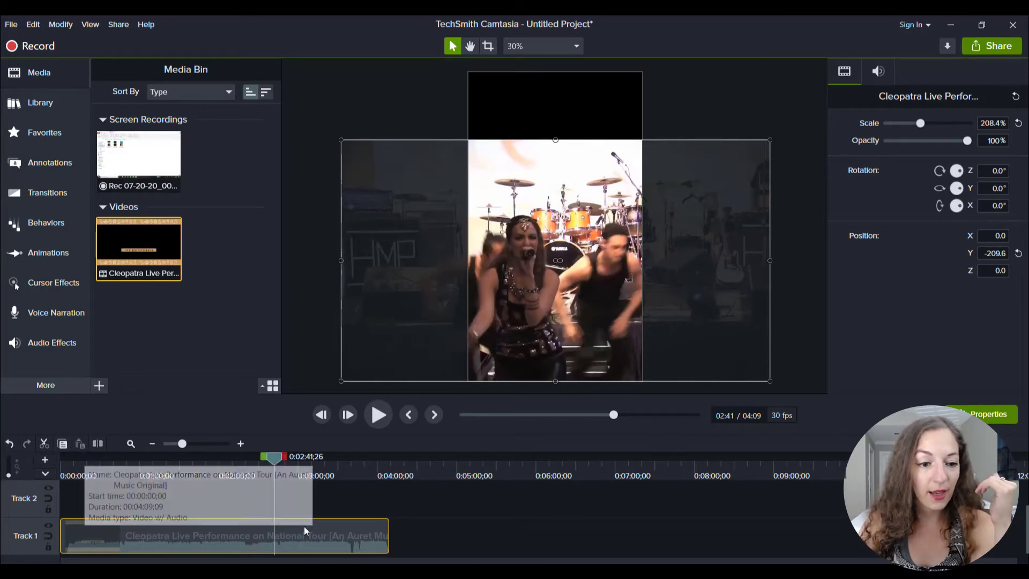
{"action": "key", "text": "s"}
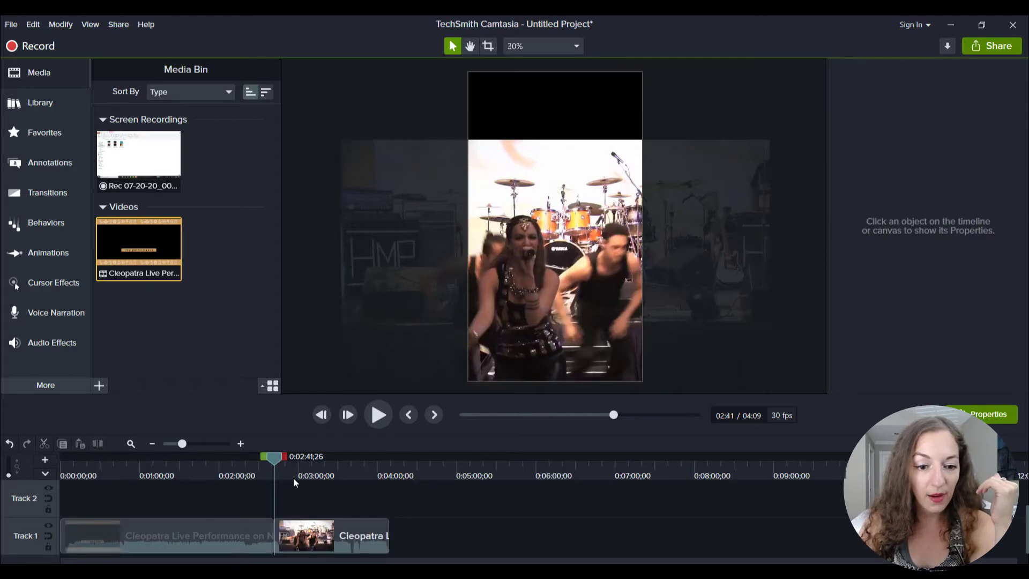
Measure out an excerpt of about 15 seconds on the timeline, starting from the split at 0:02:41;26.
{"action": "left_click", "coordinate": [294, 477]}
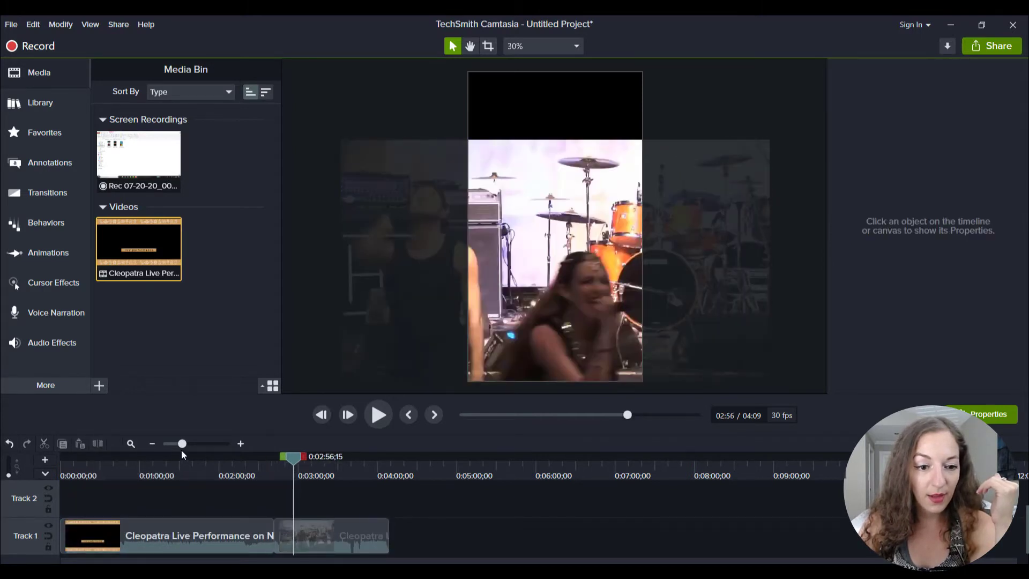
{"action": "left_click", "coordinate": [212, 443]}
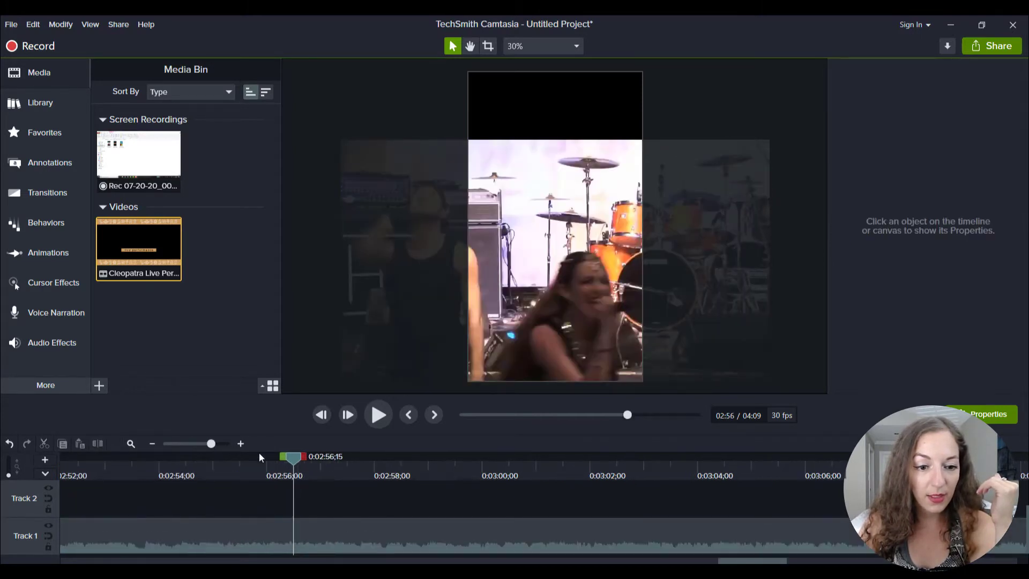
{"action": "left_click", "coordinate": [191, 443]}
{"action": "mouse_move", "coordinate": [601, 456]}
{"action": "left_mouse_down"}
{"action": "mouse_move", "coordinate": [554, 458]}
{"action": "mouse_move", "coordinate": [620, 460]}
{"action": "left_mouse_up"}
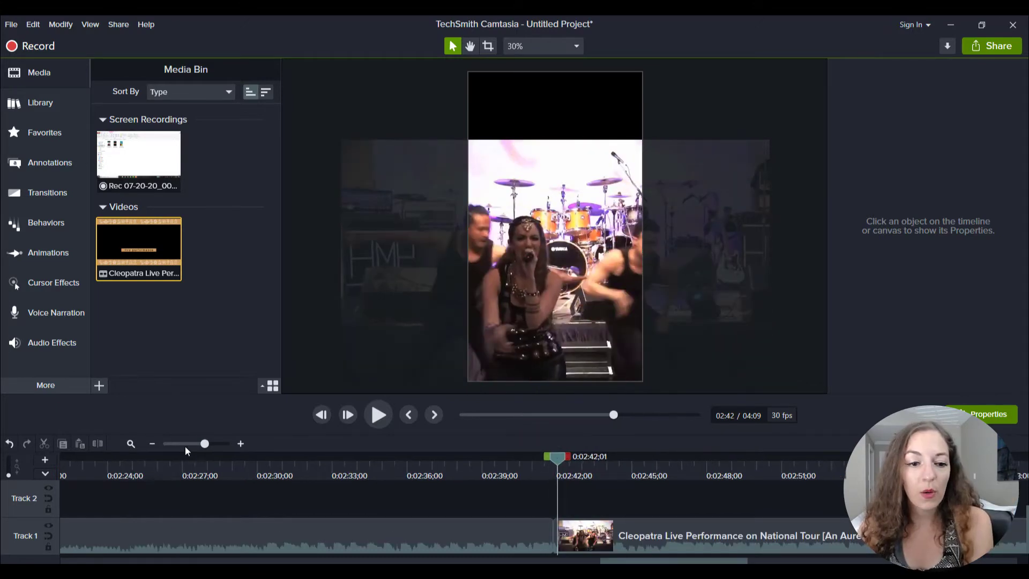
{"action": "mouse_move", "coordinate": [204, 444]}
{"action": "left_mouse_down"}
{"action": "mouse_move", "coordinate": [188, 448]}
{"action": "mouse_move", "coordinate": [206, 449]}
{"action": "left_mouse_up"}
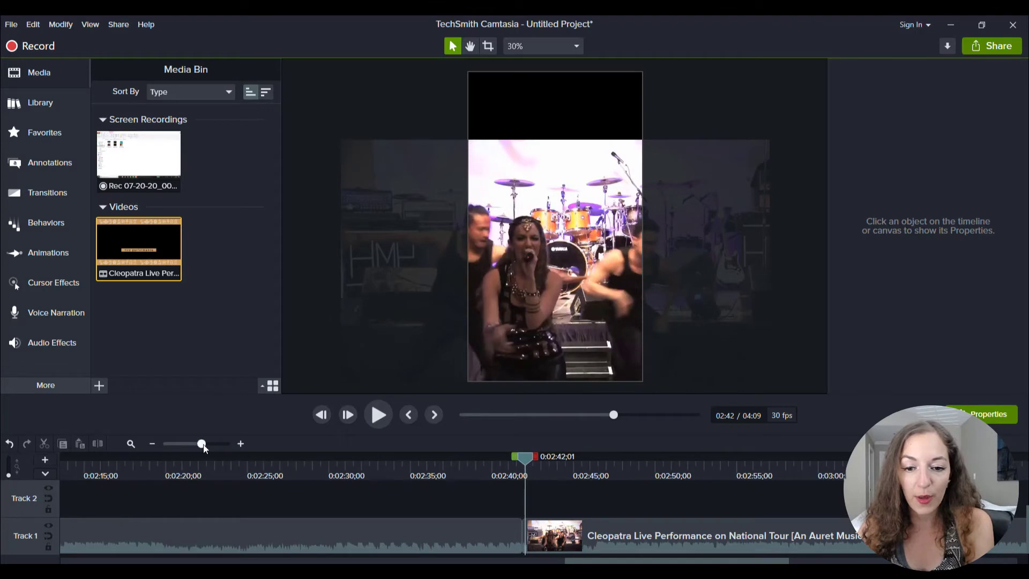
{"action": "left_click_drag", "start_coordinate": [523, 459], "coordinate": [518, 457]}
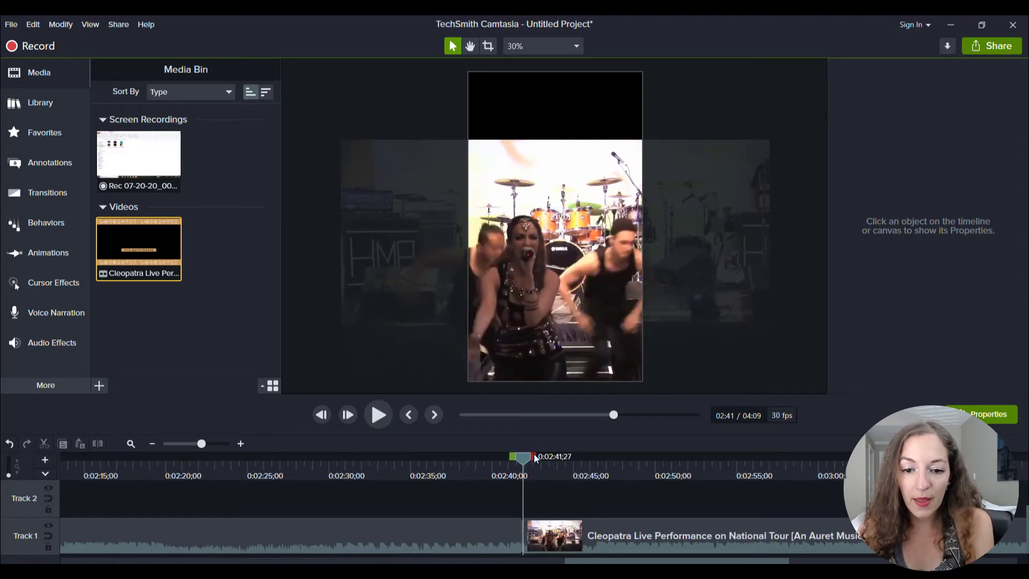
{"action": "left_click_drag", "start_coordinate": [533, 456], "coordinate": [774, 525]}
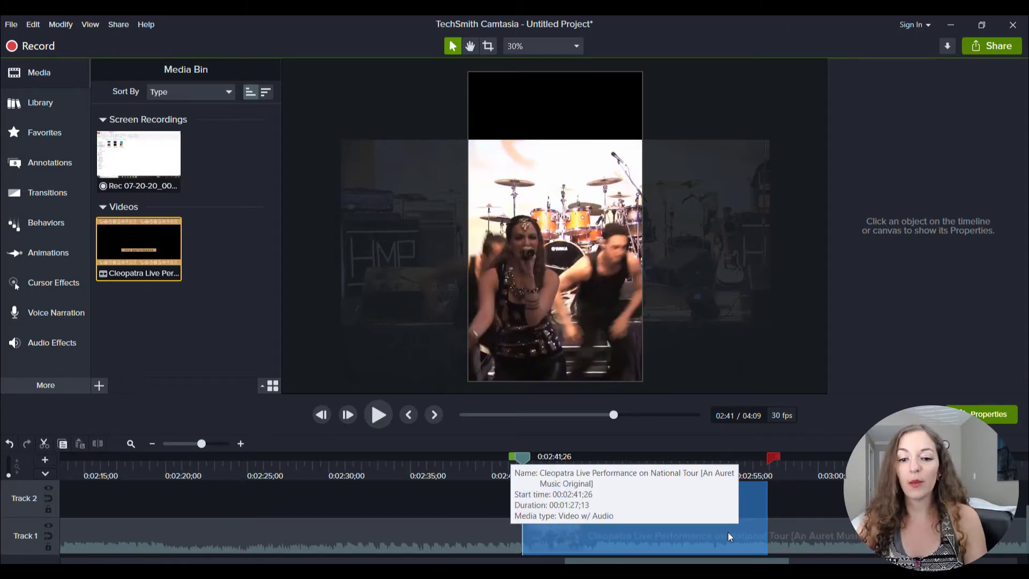
{"action": "left_click", "coordinate": [524, 458]}
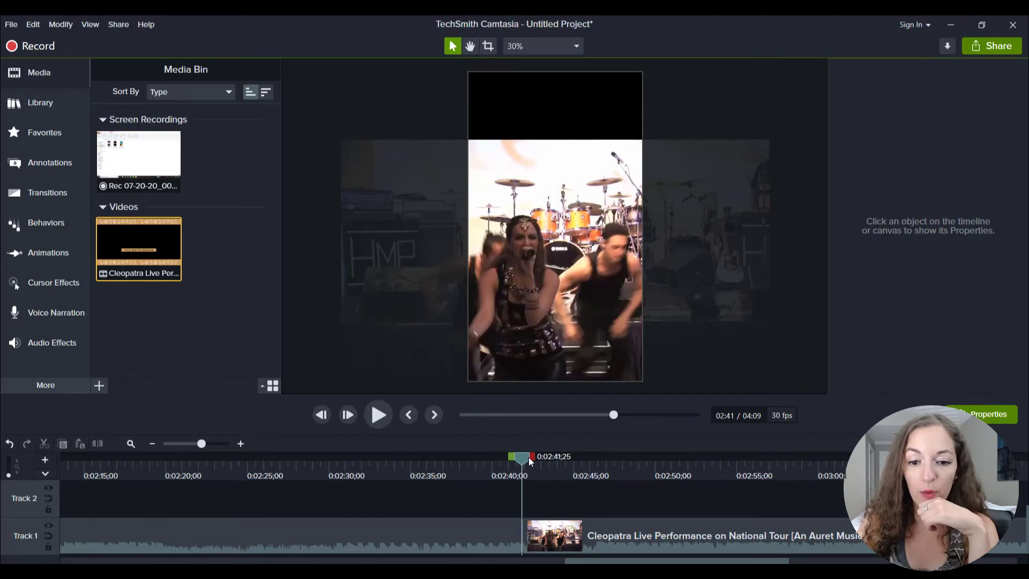
Split the later Cleopatra segment at 0:02:56;00 to set the end of the excerpt.
{"action": "left_click_drag", "start_coordinate": [522, 457], "coordinate": [753, 460]}
{"action": "left_click", "coordinate": [702, 536]}
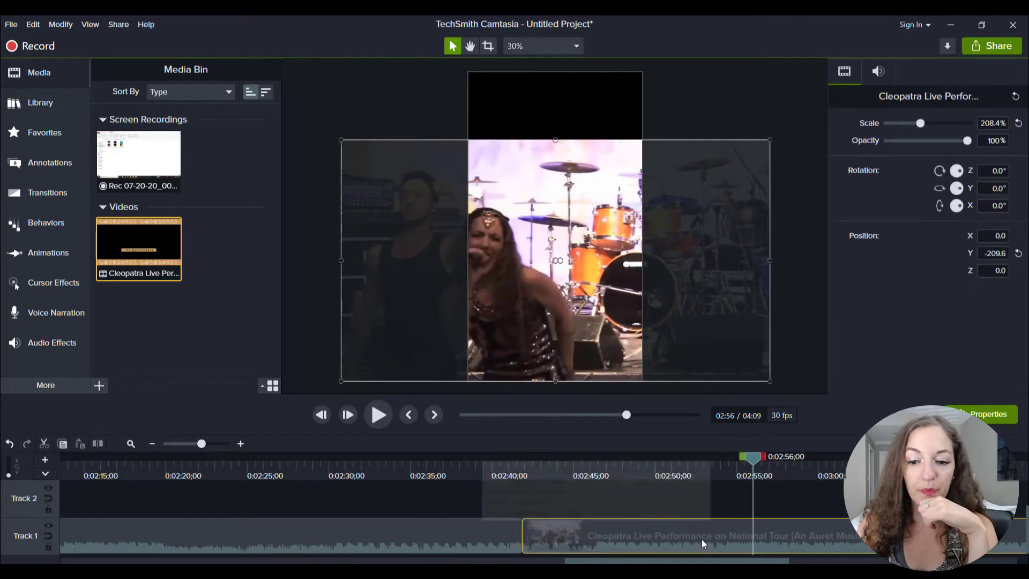
{"action": "left_click", "coordinate": [100, 443]}
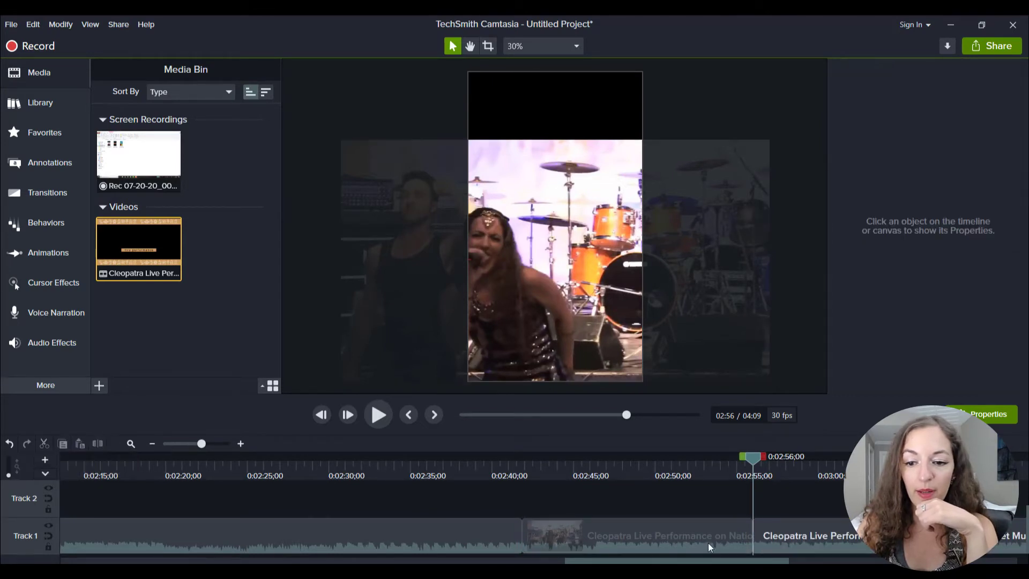
Delete the Cleopatra segments before and after the excerpt, keeping only the middle piece.
{"action": "left_click", "coordinate": [780, 532]}
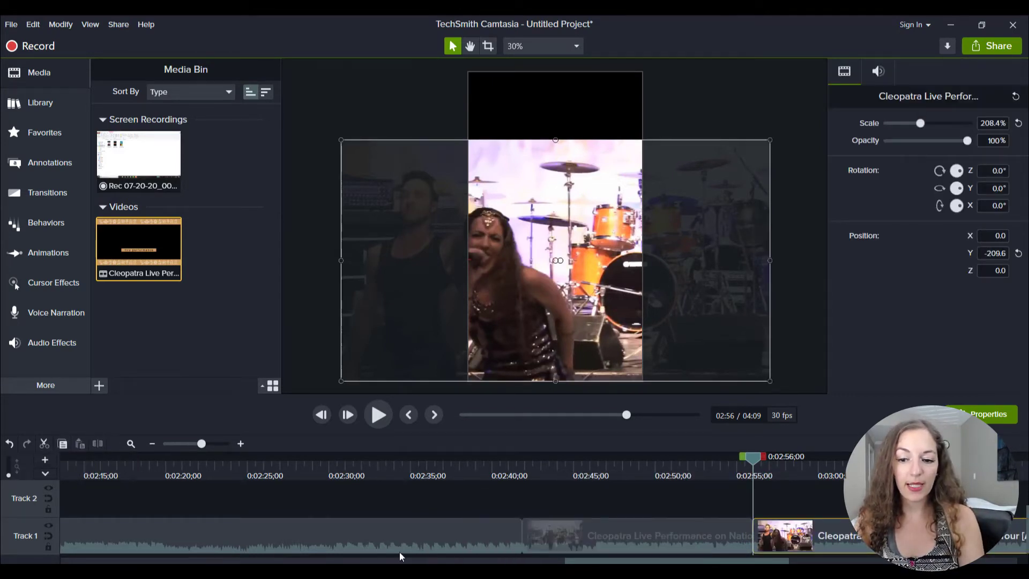
{"action": "left_click", "coordinate": [458, 532]}
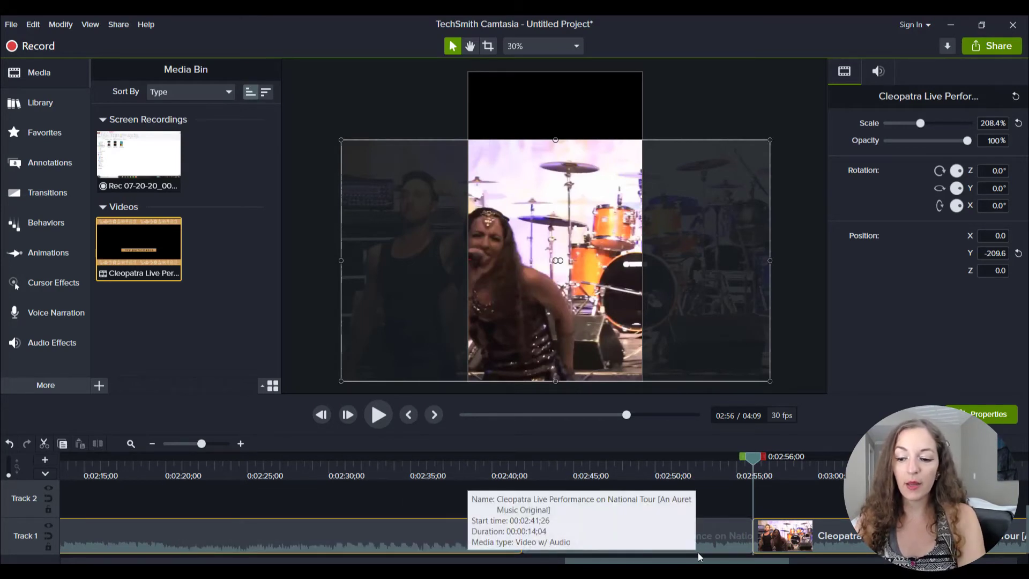
{"action": "key", "text": "Delete"}
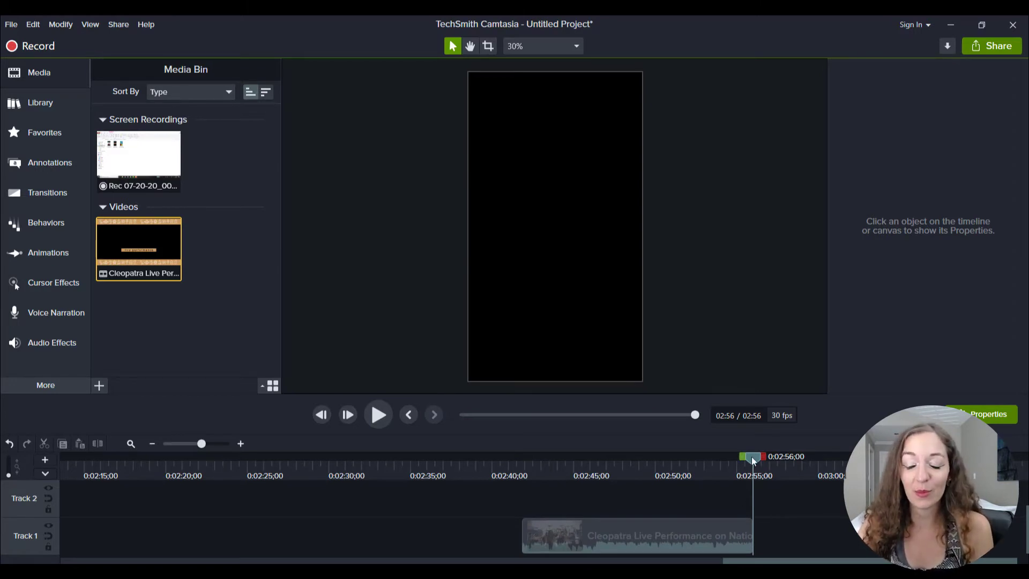
Move the remaining Cleopatra excerpt to the very start of Track 1.
{"action": "left_click_drag", "start_coordinate": [751, 456], "coordinate": [522, 456]}
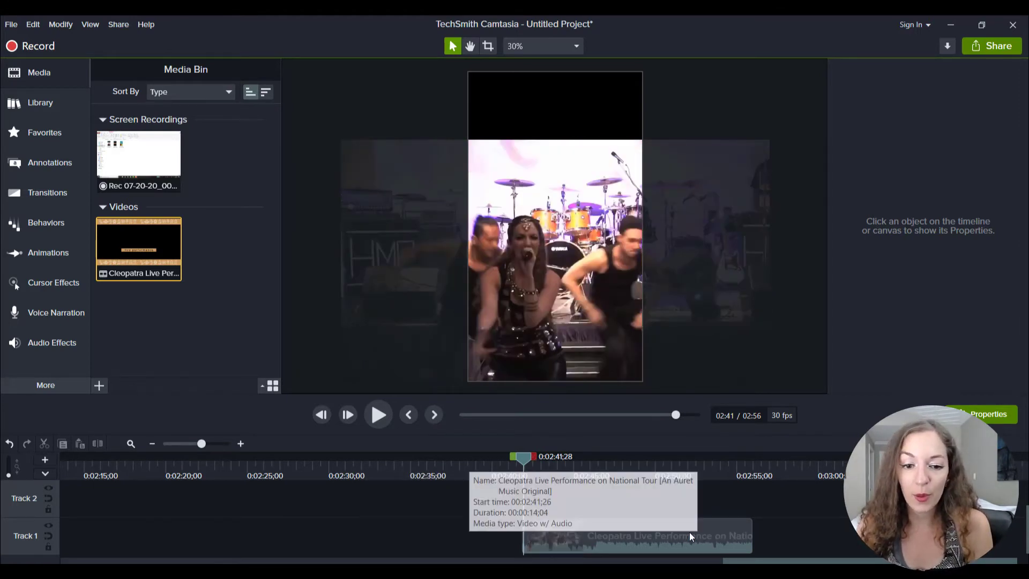
{"action": "left_click_drag", "start_coordinate": [689, 532], "coordinate": [368, 535]}
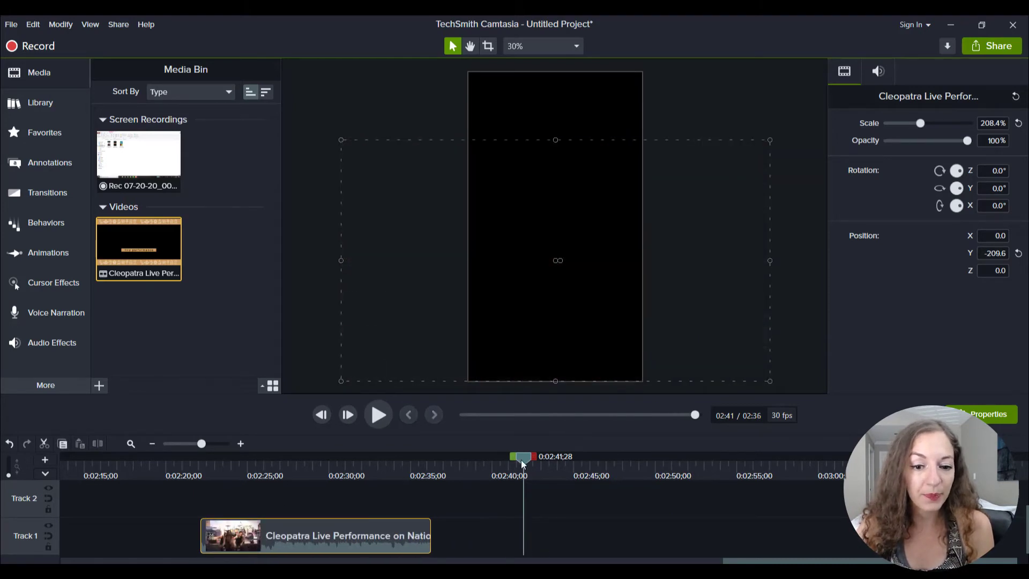
{"action": "left_click_drag", "start_coordinate": [522, 462], "coordinate": [310, 460]}
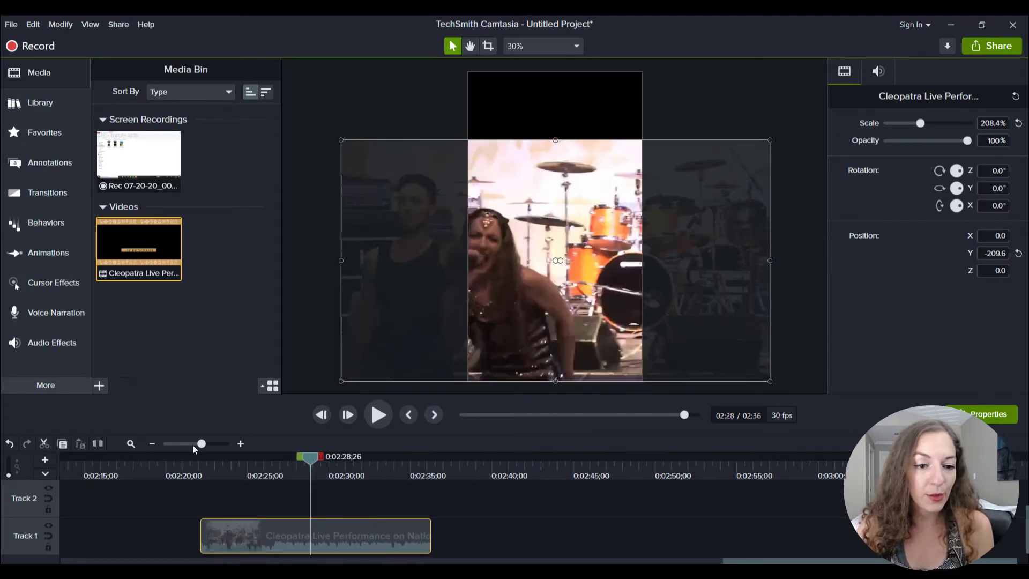
{"action": "left_click_drag", "start_coordinate": [194, 448], "coordinate": [183, 445]}
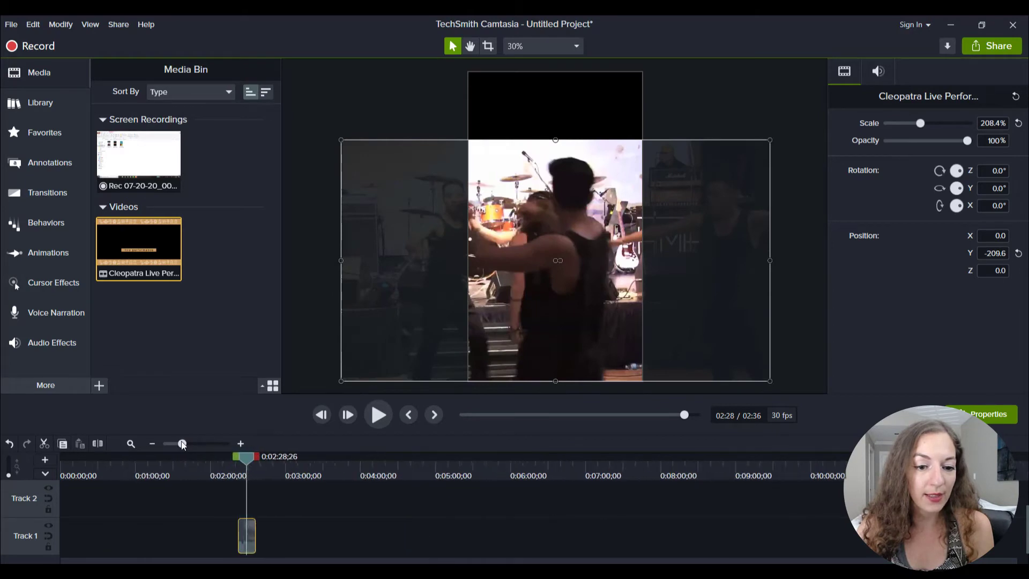
{"action": "left_click_drag", "start_coordinate": [250, 535], "coordinate": [70, 534]}
{"action": "left_click", "coordinate": [110, 538]}
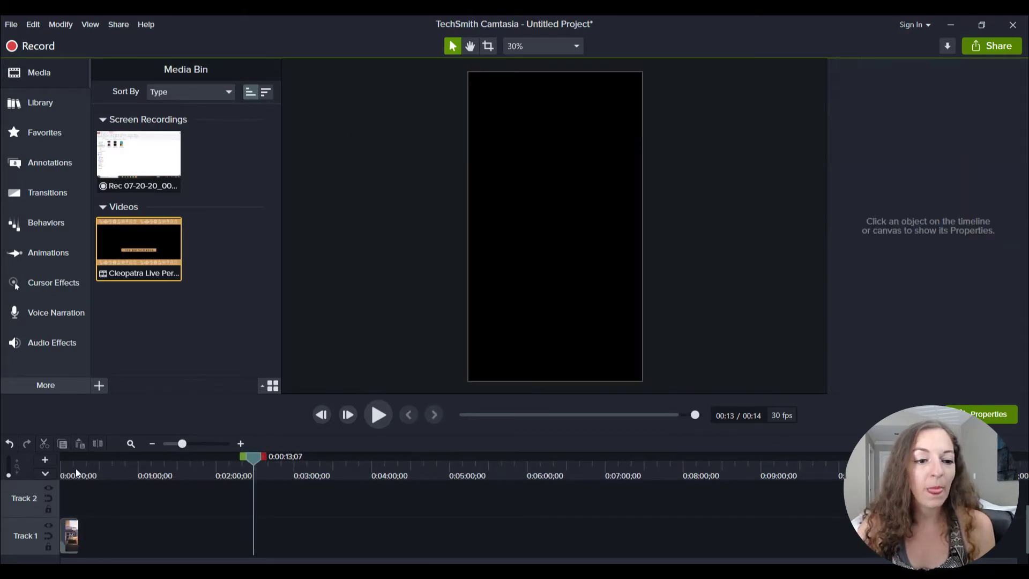
Play the first seconds of the excerpt from the beginning and return the playhead to 0:00:00;00.
{"action": "left_click_drag", "start_coordinate": [76, 468], "coordinate": [59, 459]}
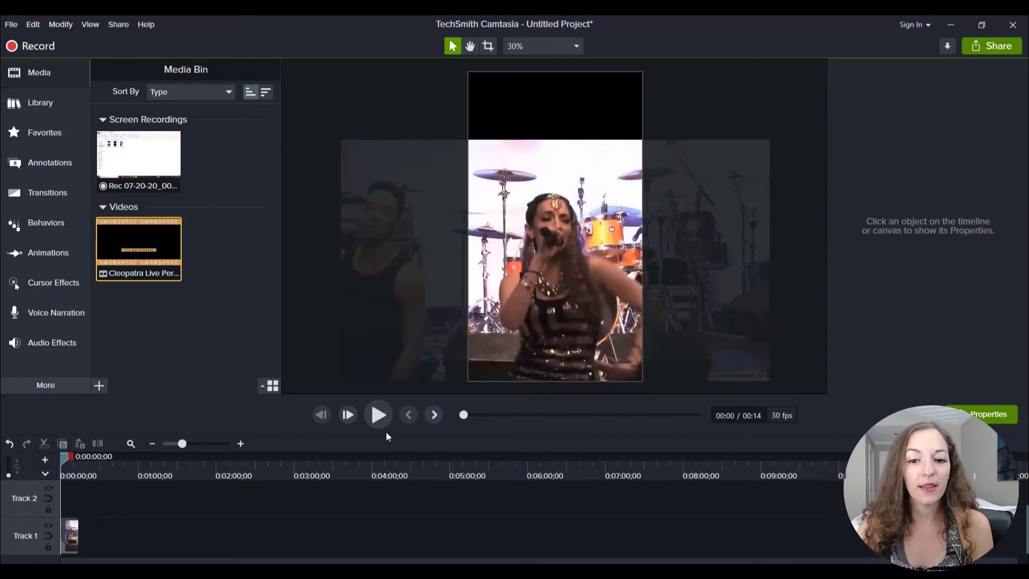
{"action": "left_click", "coordinate": [377, 415]}
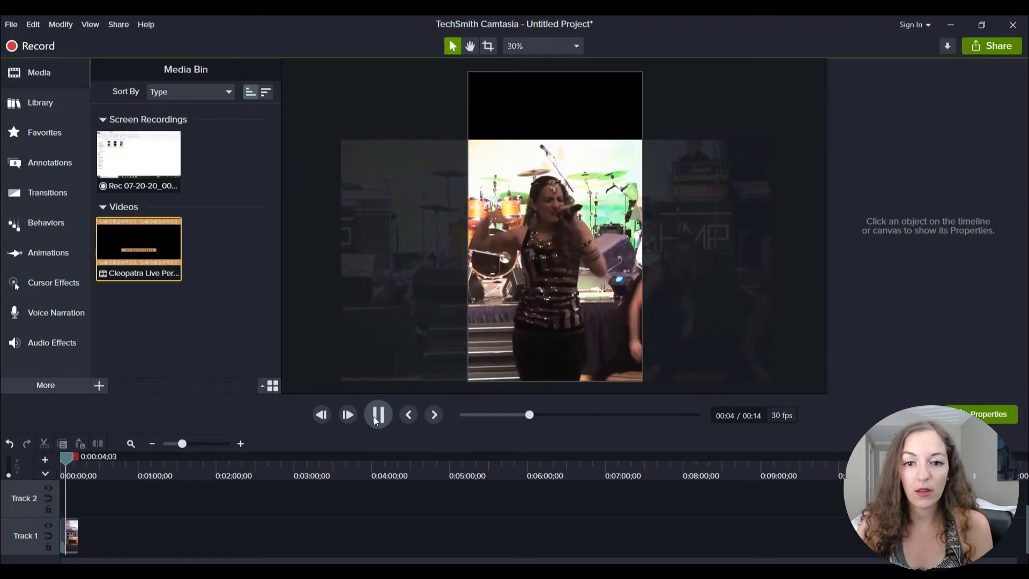
{"action": "left_click", "coordinate": [378, 415]}
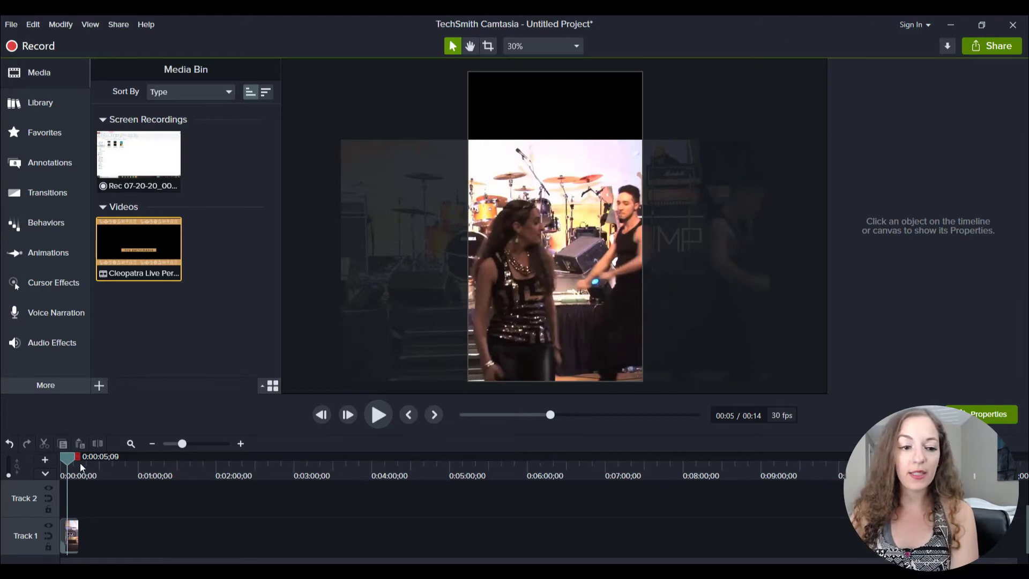
{"action": "left_click_drag", "start_coordinate": [66, 461], "coordinate": [50, 462]}
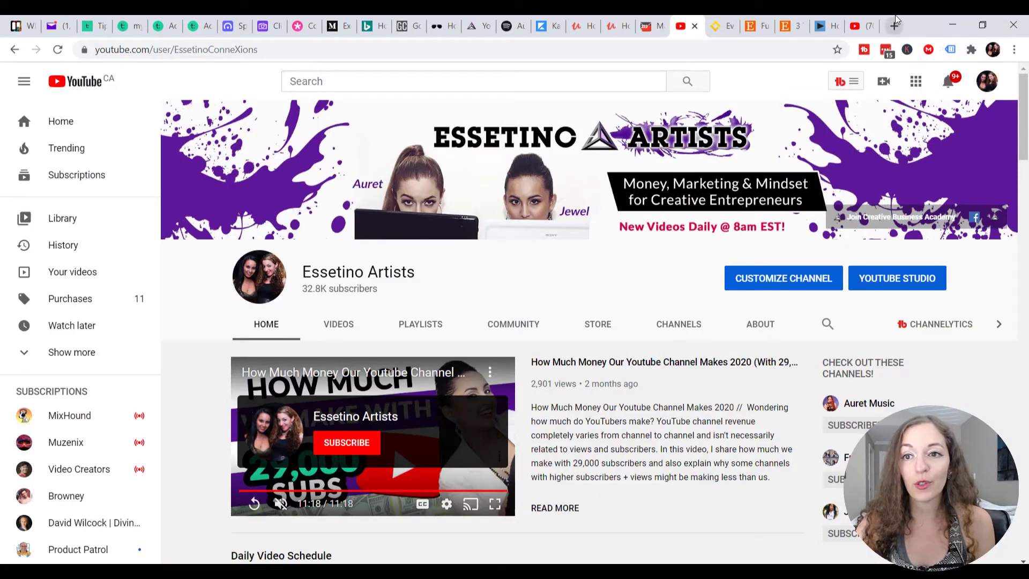
In Chrome, open a new tab and search Google Images for "spotify logo png".
{"action": "left_click", "coordinate": [894, 25]}
{"action": "left_click", "coordinate": [743, 48]}
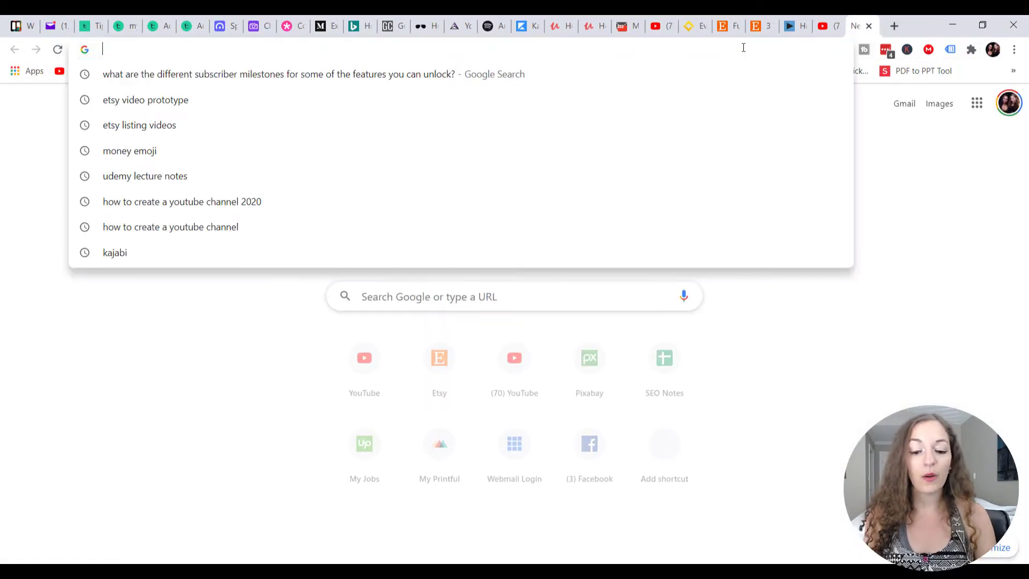
{"action": "type", "text": "spotif"}
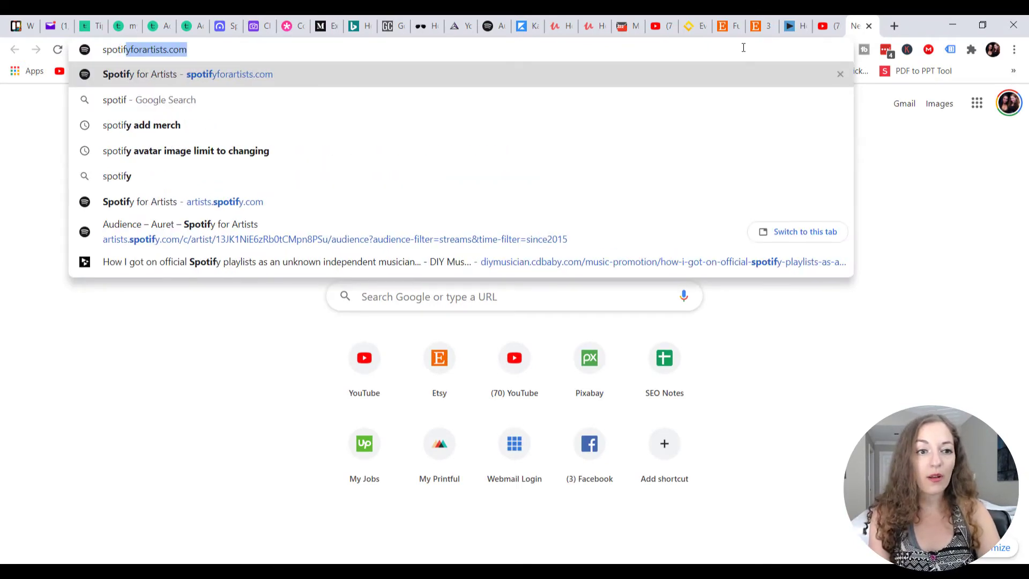
{"action": "type", "text": "y logo png"}
{"action": "key", "text": "Return"}
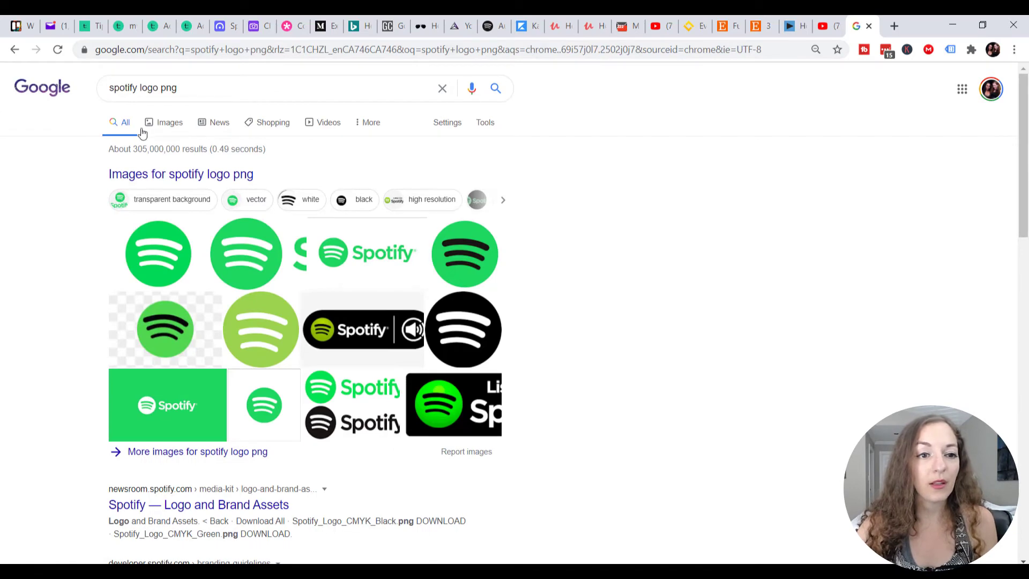
{"action": "left_click", "coordinate": [170, 123]}
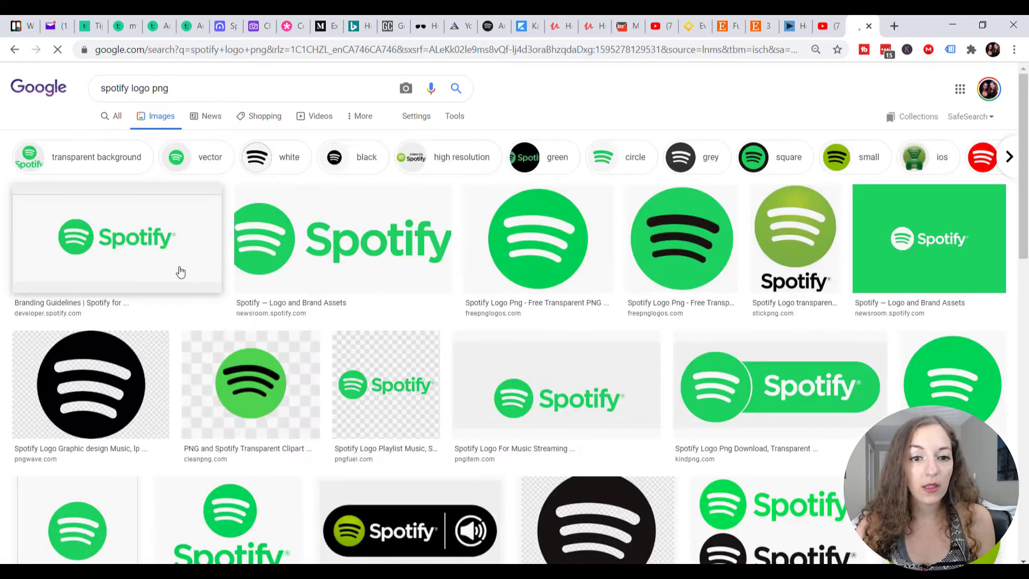
Save the transparent green round Spotify logo from freepnglogos.com to the Desktop as spotify-logo-spotify-symbol-3.png.
{"action": "left_click", "coordinate": [560, 248]}
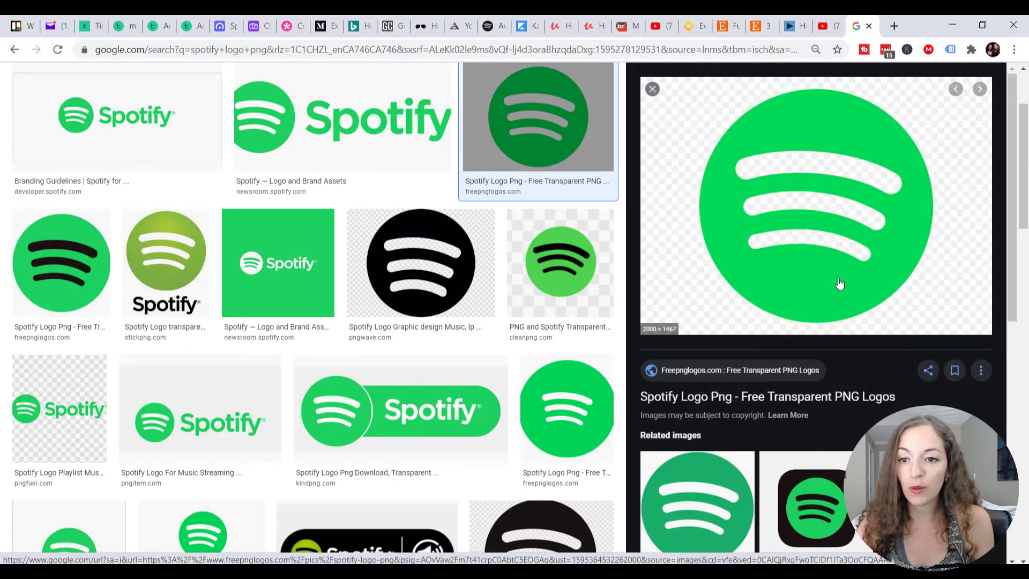
{"action": "right_click", "coordinate": [795, 271]}
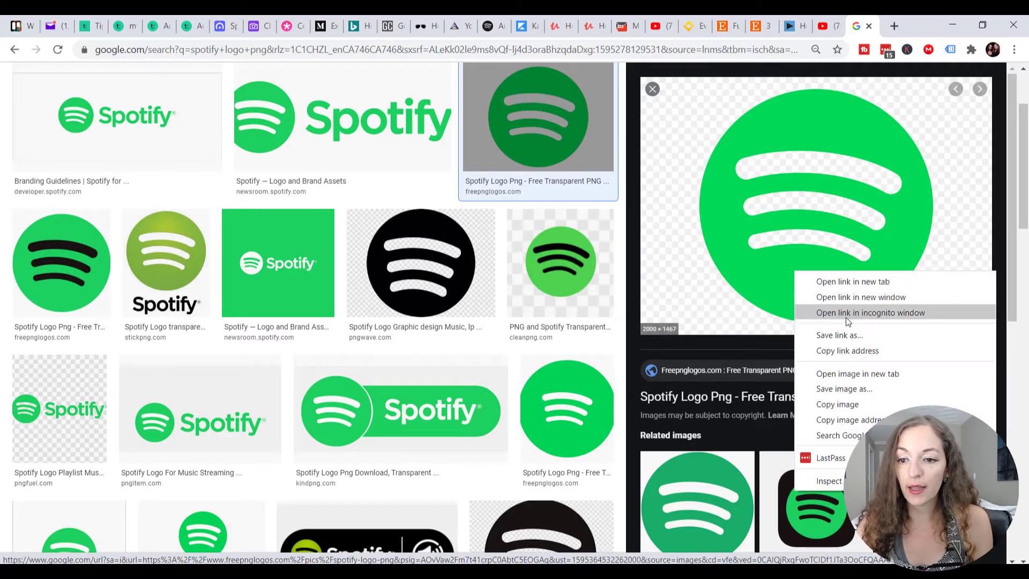
{"action": "left_click", "coordinate": [866, 391]}
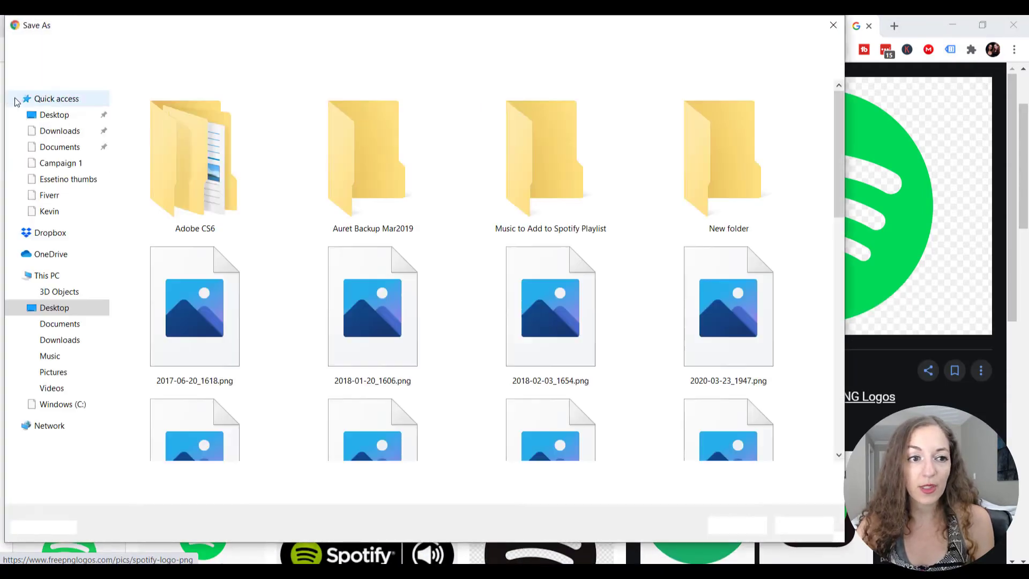
{"action": "left_click", "coordinate": [66, 121]}
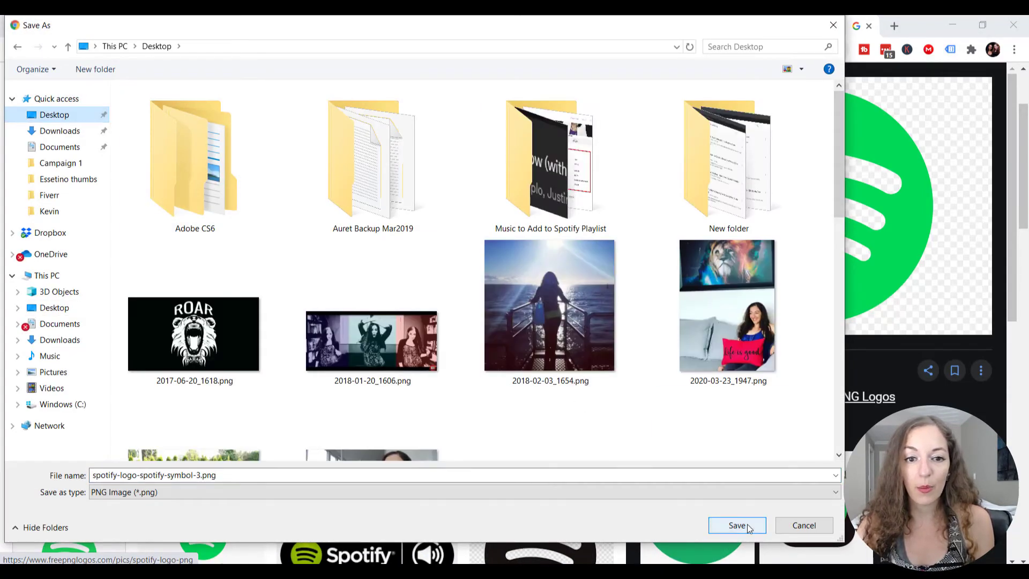
{"action": "left_click", "coordinate": [737, 525]}
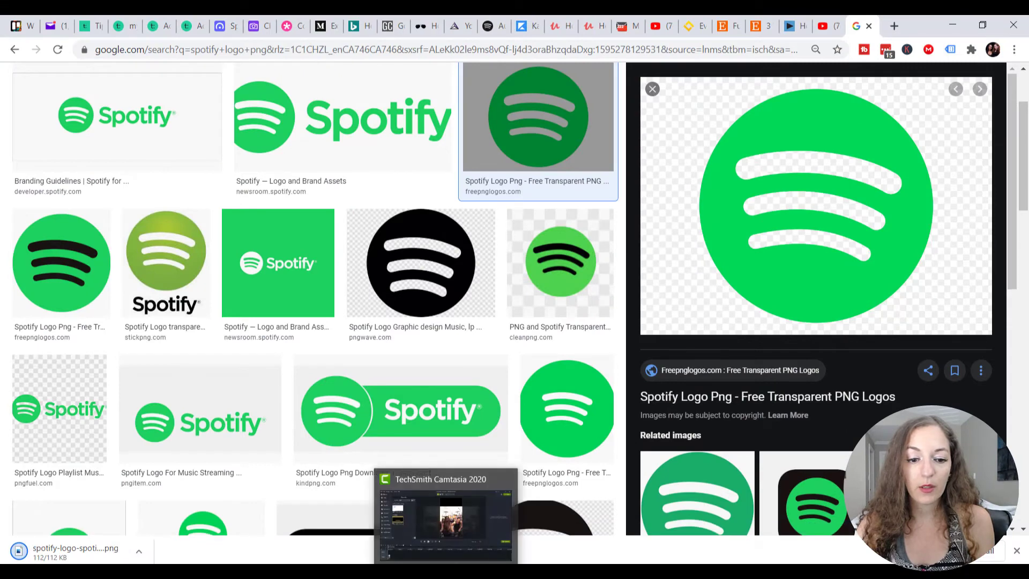
Switch back to Camtasia and import spotify-logo-spotify-symbol-3.png from the Desktop into the project's media.
{"action": "left_click", "coordinate": [460, 571]}
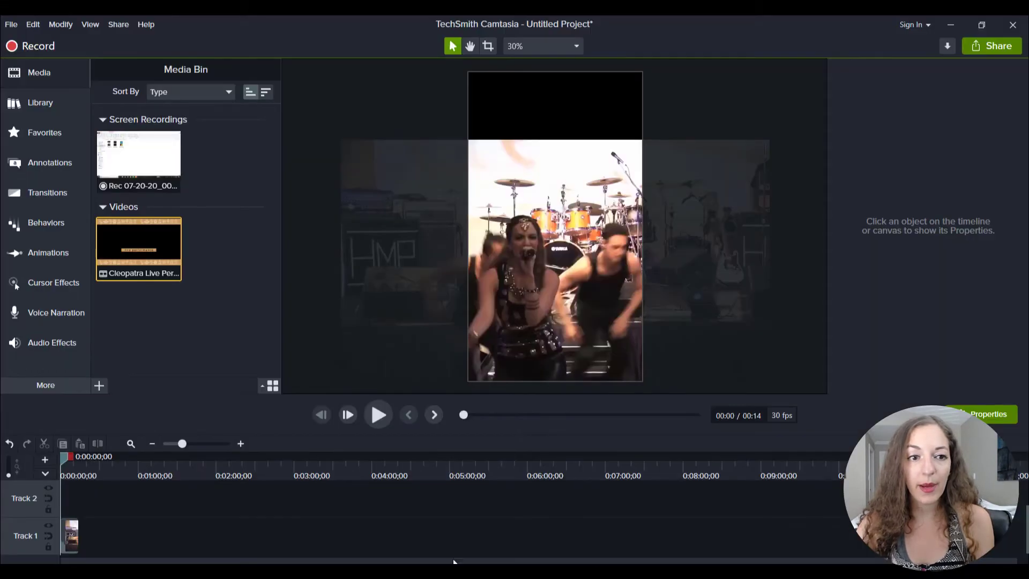
{"action": "left_click", "coordinate": [98, 388]}
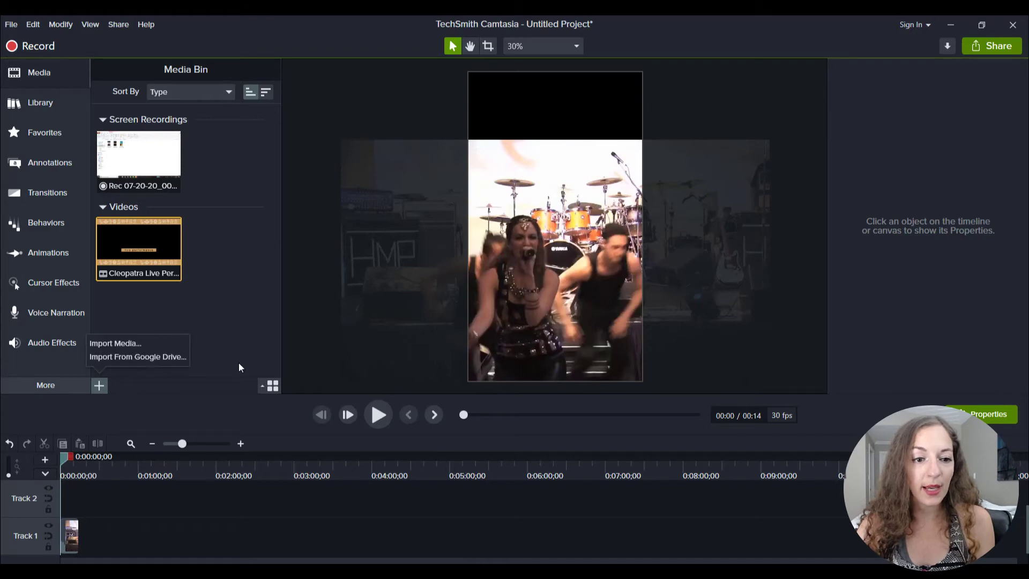
{"action": "left_click", "coordinate": [143, 340]}
{"action": "left_click", "coordinate": [55, 115]}
{"action": "scroll", "coordinate": [495, 217], "scroll_direction": "down", "scroll_amount": 6}
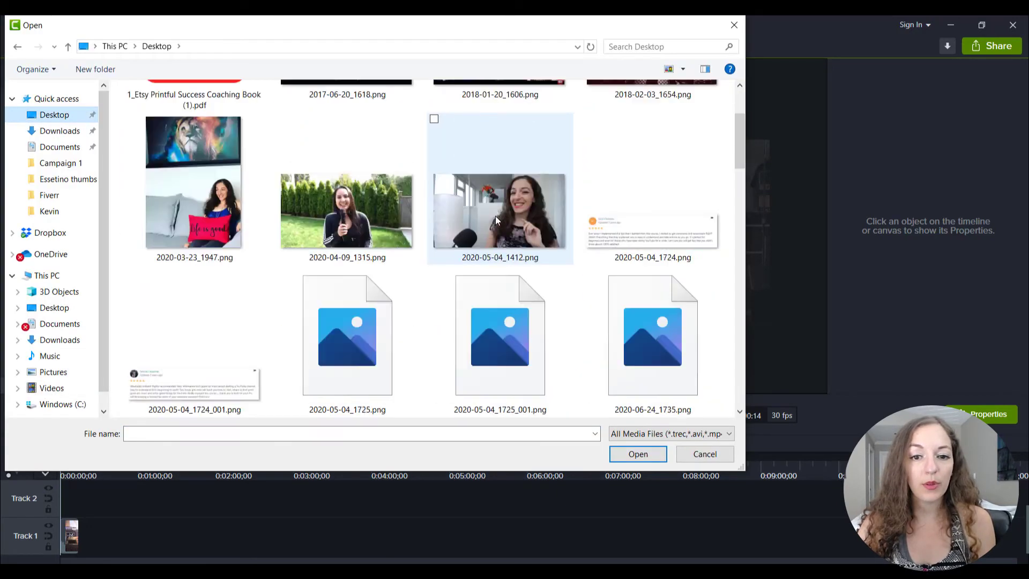
{"action": "scroll", "coordinate": [495, 217], "scroll_direction": "up", "scroll_amount": 3}
{"action": "scroll", "coordinate": [496, 226], "scroll_direction": "down", "scroll_amount": 10}
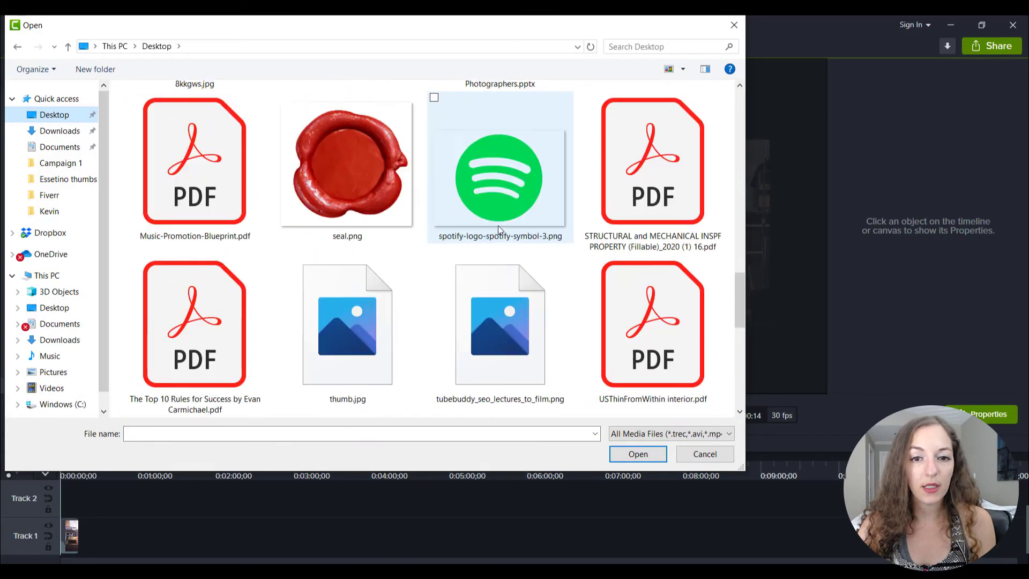
{"action": "scroll", "coordinate": [497, 226], "scroll_direction": "up", "scroll_amount": 2}
{"action": "double_click", "coordinate": [498, 194]}
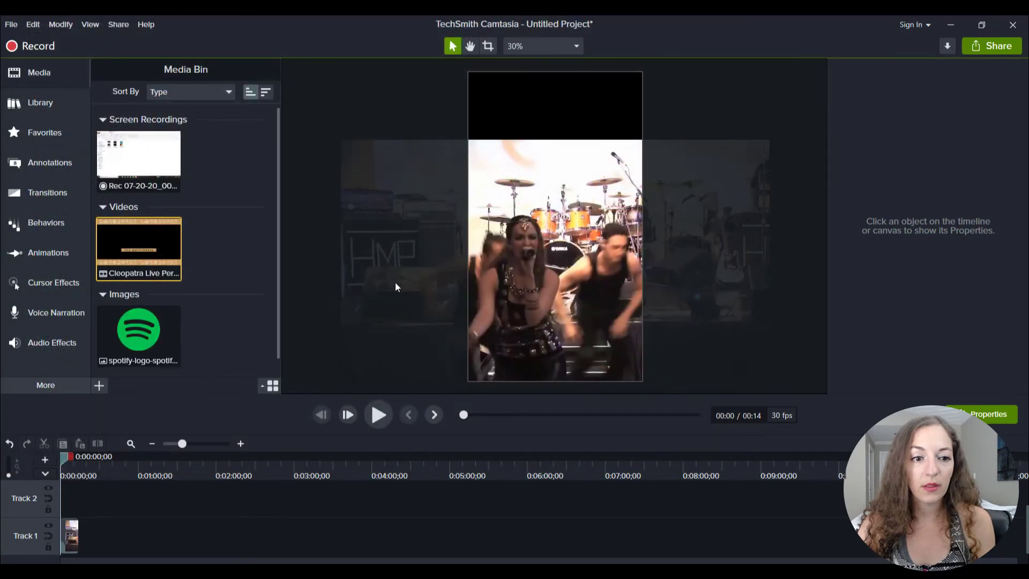
Place the Spotify logo on the canvas, scaled to about 19%, at the left of the black area above the video.
{"action": "left_click_drag", "start_coordinate": [147, 335], "coordinate": [526, 152]}
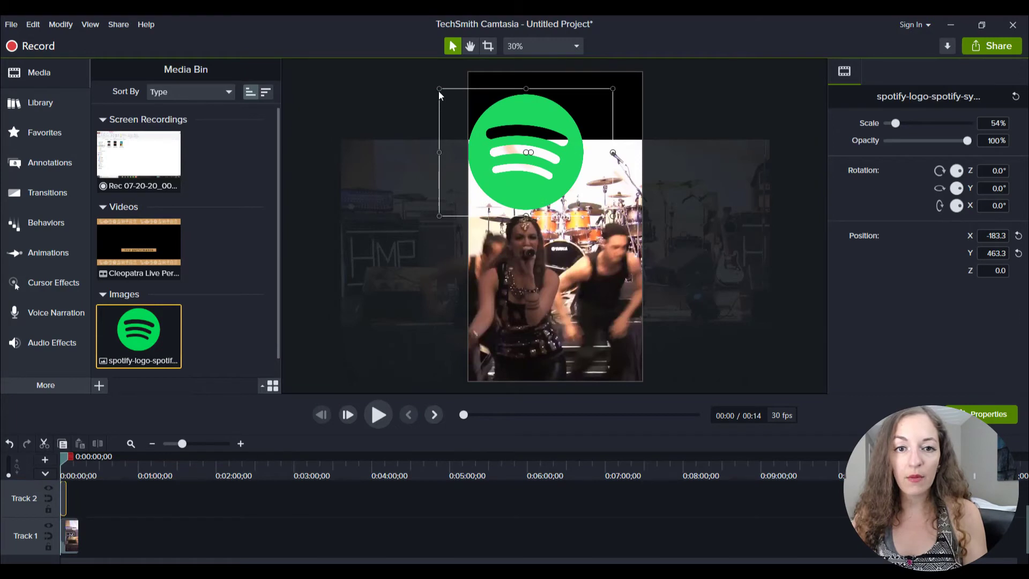
{"action": "left_click_drag", "start_coordinate": [439, 88], "coordinate": [545, 166]}
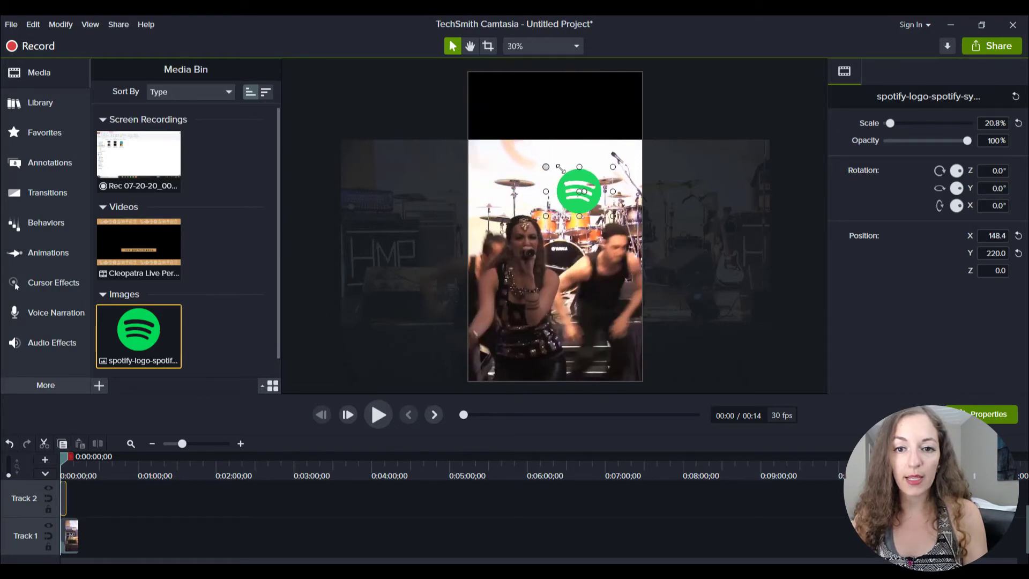
{"action": "left_click_drag", "start_coordinate": [569, 202], "coordinate": [521, 123]}
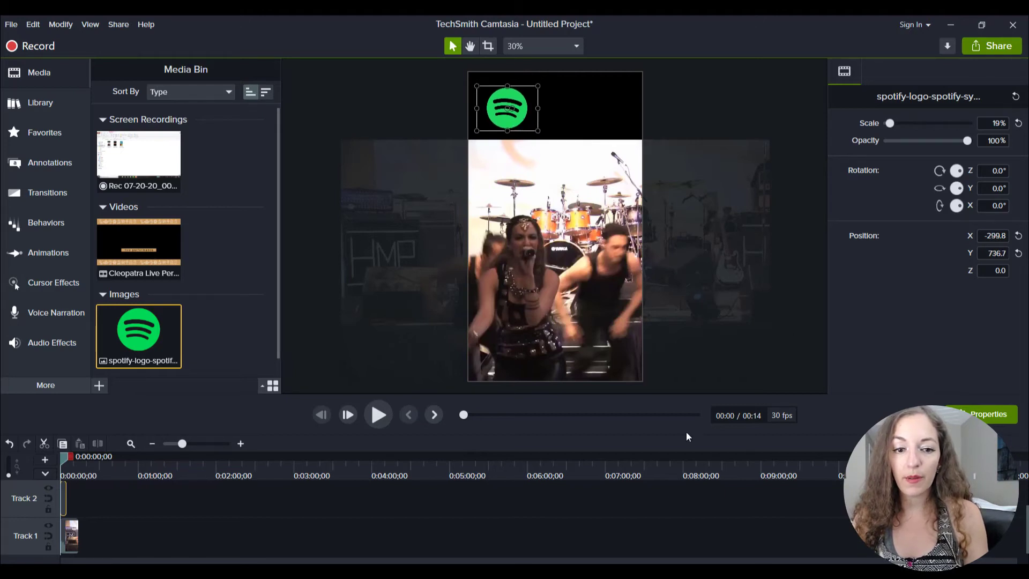
{"action": "left_click", "coordinate": [324, 515]}
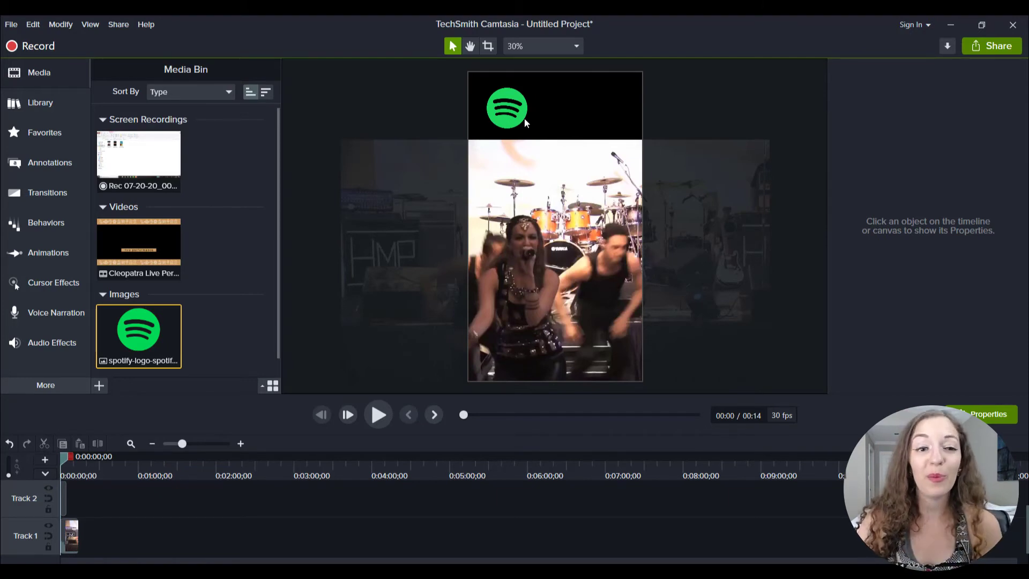
Add a plain text callout without a background in the black area beside the Spotify logo.
{"action": "left_click", "coordinate": [40, 164]}
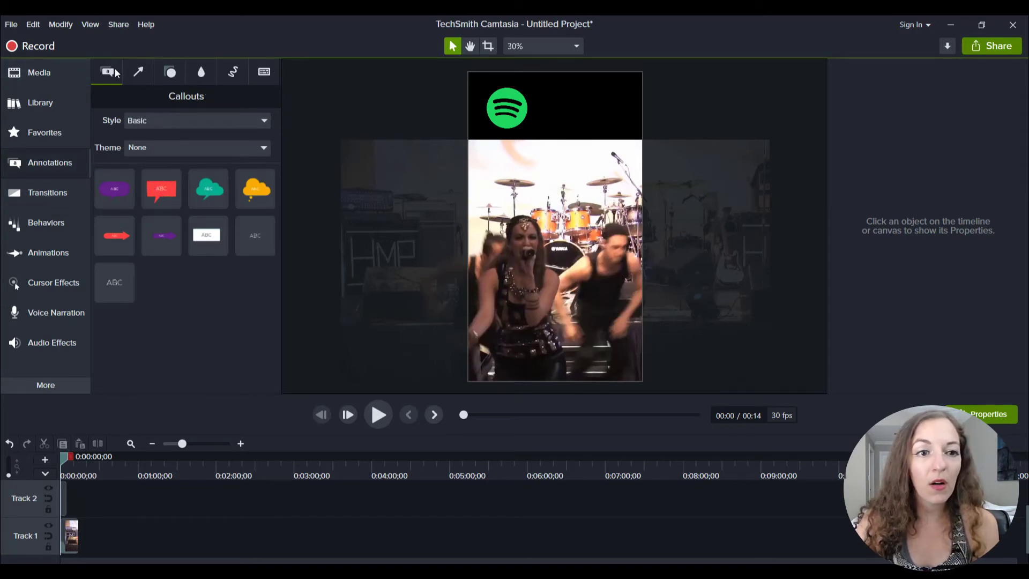
{"action": "left_click_drag", "start_coordinate": [112, 282], "coordinate": [455, 171]}
{"action": "left_click_drag", "start_coordinate": [504, 143], "coordinate": [578, 123]}
{"action": "left_click_drag", "start_coordinate": [573, 114], "coordinate": [569, 110]}
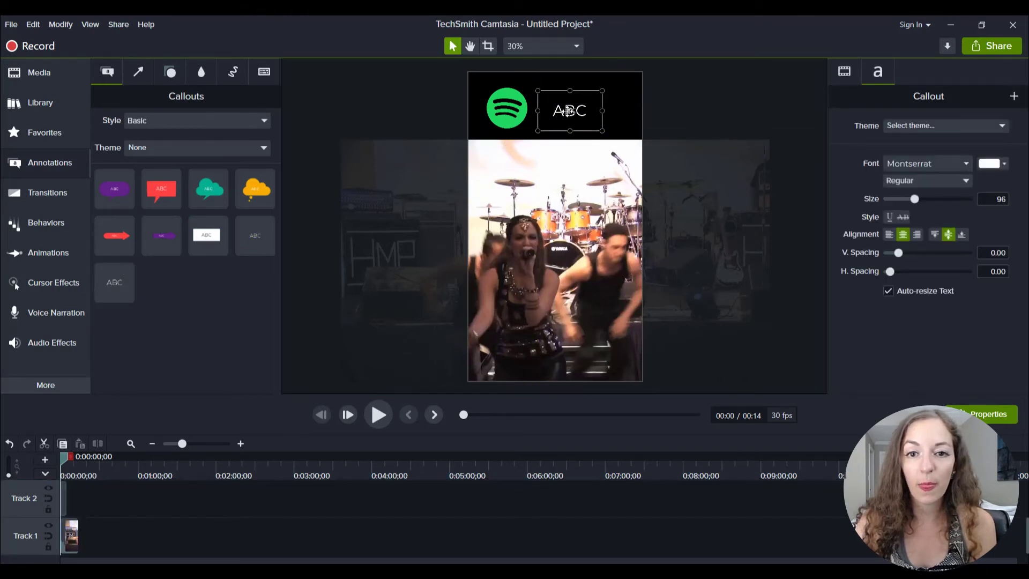
Change the callout text to "SWIPE UP", widen its box to fit one line, and place it beside the logo's upper half.
{"action": "double_click", "coordinate": [559, 111]}
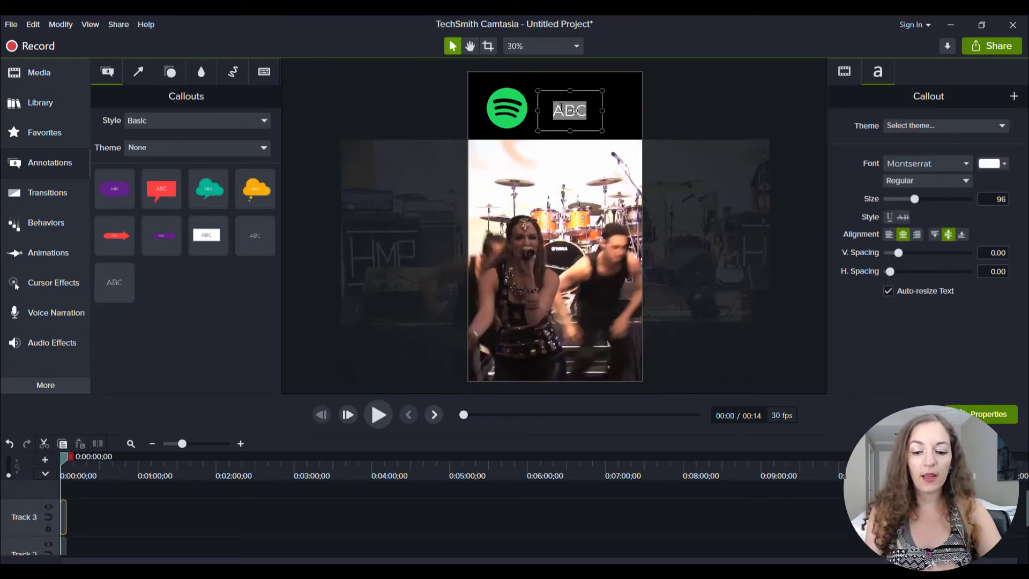
{"action": "type", "text": "S"}
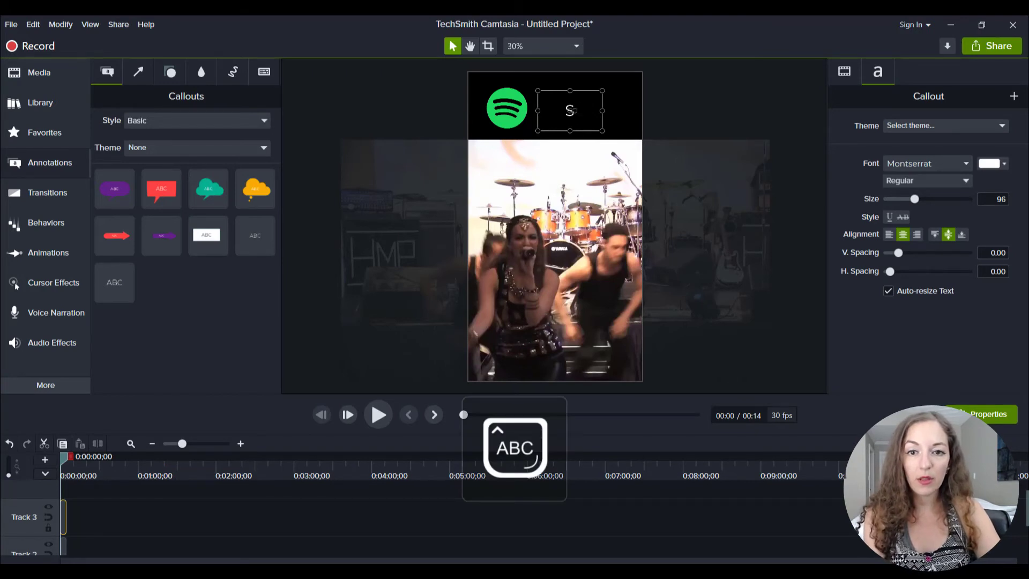
{"action": "type", "text": "WIPE UP"}
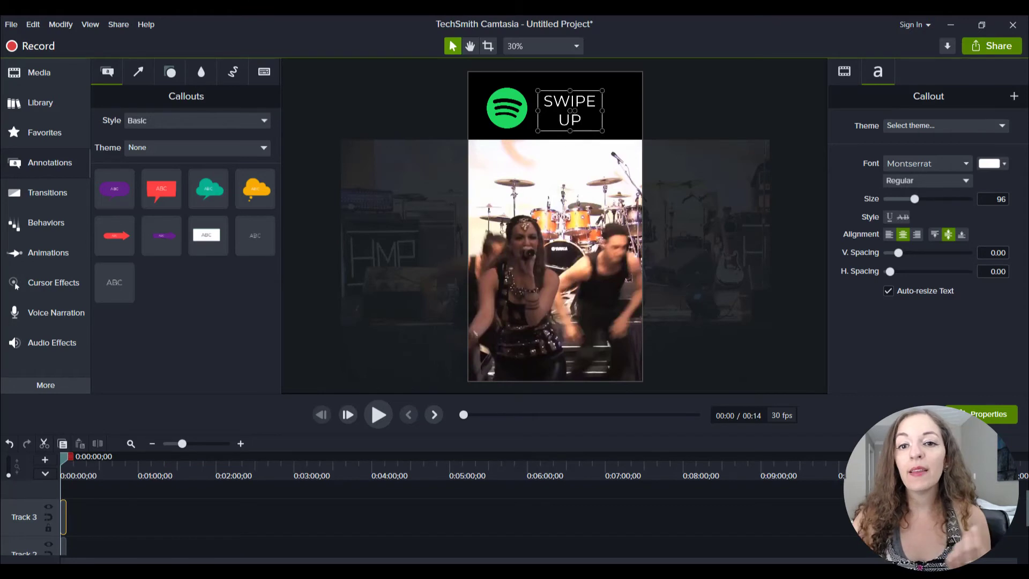
{"action": "mouse_move", "coordinate": [602, 110]}
{"action": "left_mouse_down"}
{"action": "mouse_move", "coordinate": [633, 109]}
{"action": "mouse_move", "coordinate": [620, 106]}
{"action": "mouse_move", "coordinate": [621, 92]}
{"action": "mouse_move", "coordinate": [619, 106]}
{"action": "mouse_move", "coordinate": [615, 99]}
{"action": "left_mouse_up"}
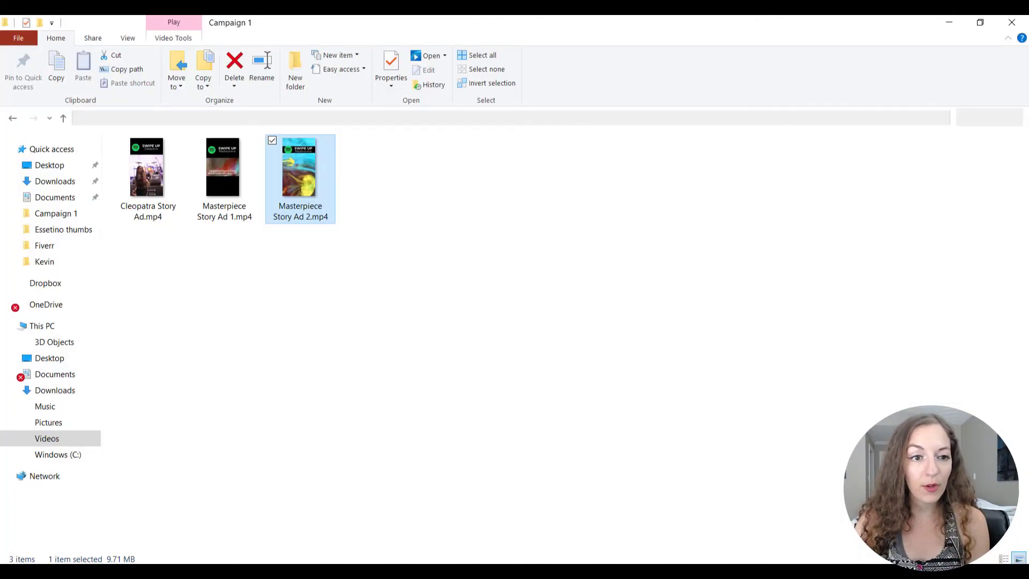
Play the finished example Cleopatra Story Ad.mp4 from the Campaign 1 folder, pause to examine its text layout, and close it.
{"action": "left_click", "coordinate": [147, 178]}
{"action": "double_click", "coordinate": [147, 178]}
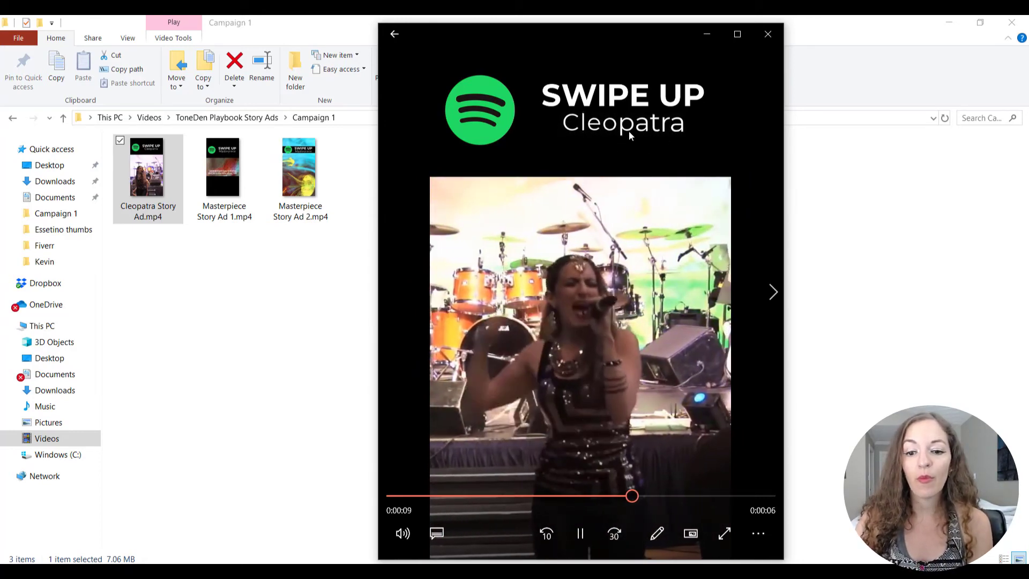
{"action": "left_click", "coordinate": [578, 534]}
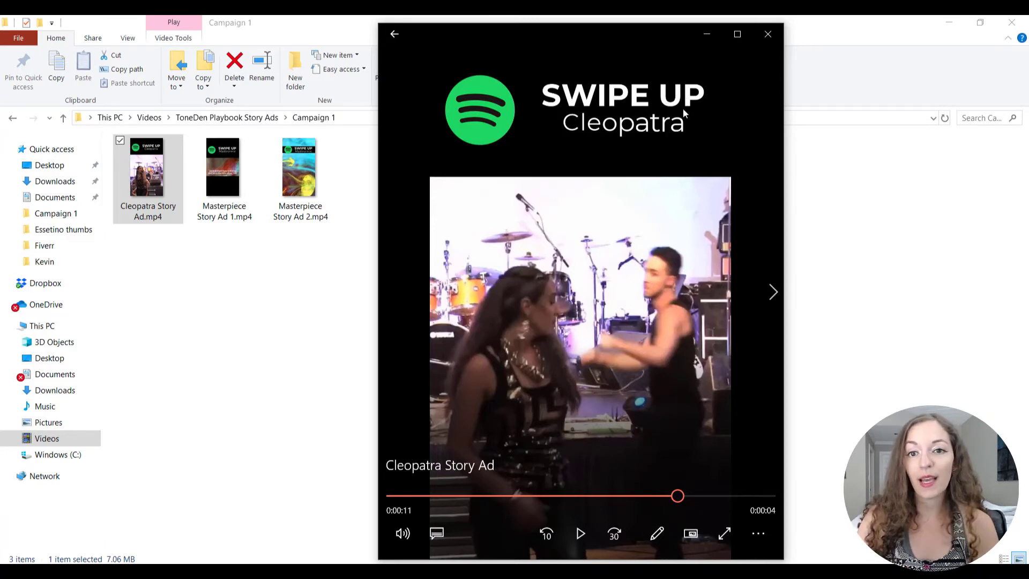
{"action": "left_click", "coordinate": [768, 34]}
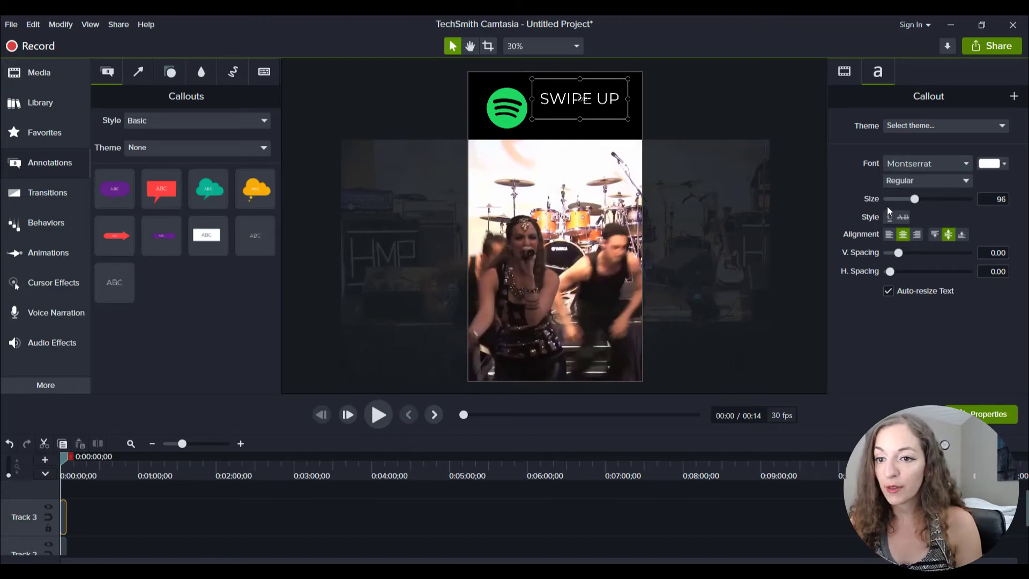
Set the "SWIPE UP" callout's font style to Bold and deselect it.
{"action": "left_click", "coordinate": [914, 185]}
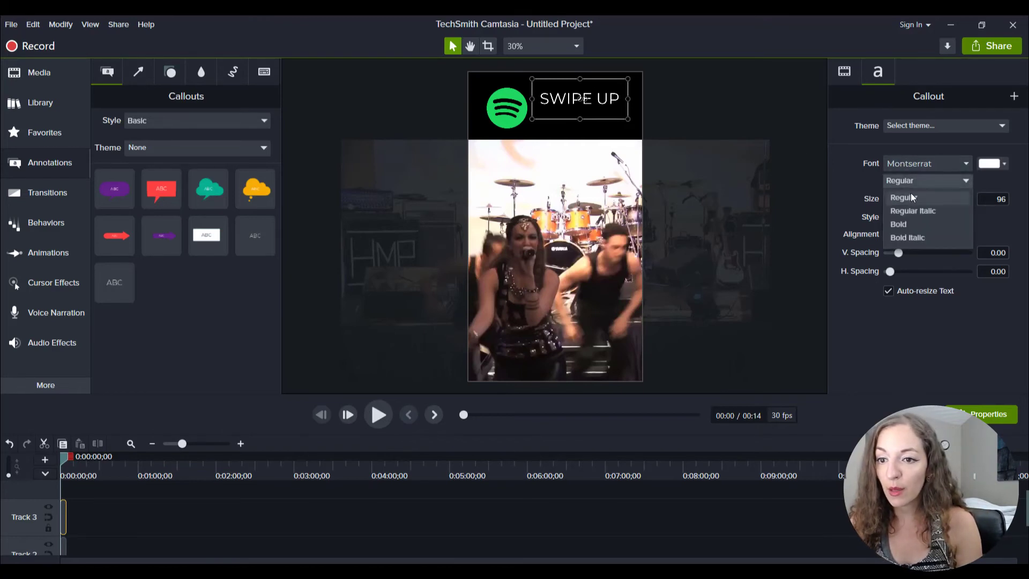
{"action": "left_click", "coordinate": [905, 224]}
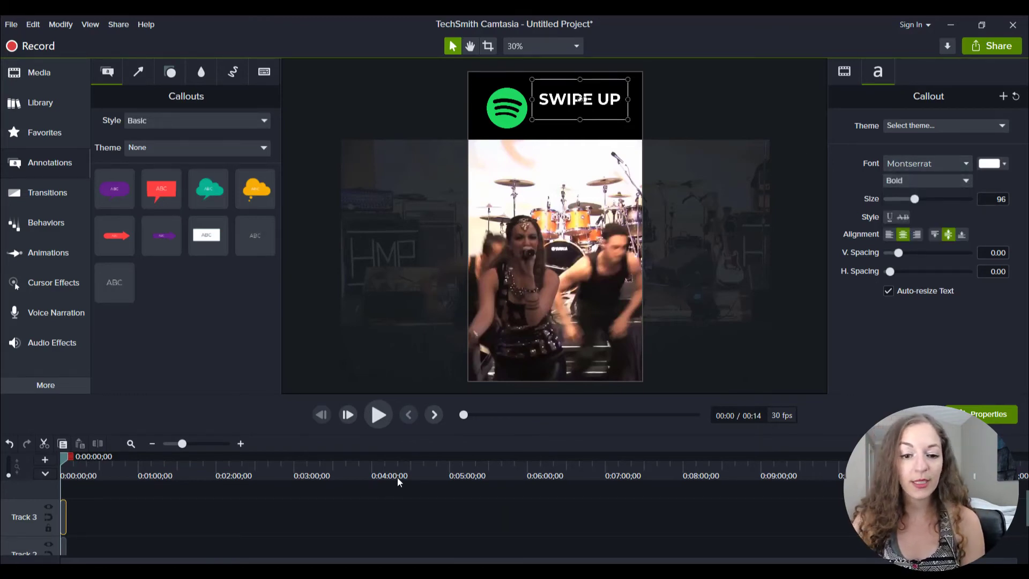
{"action": "left_click", "coordinate": [374, 527]}
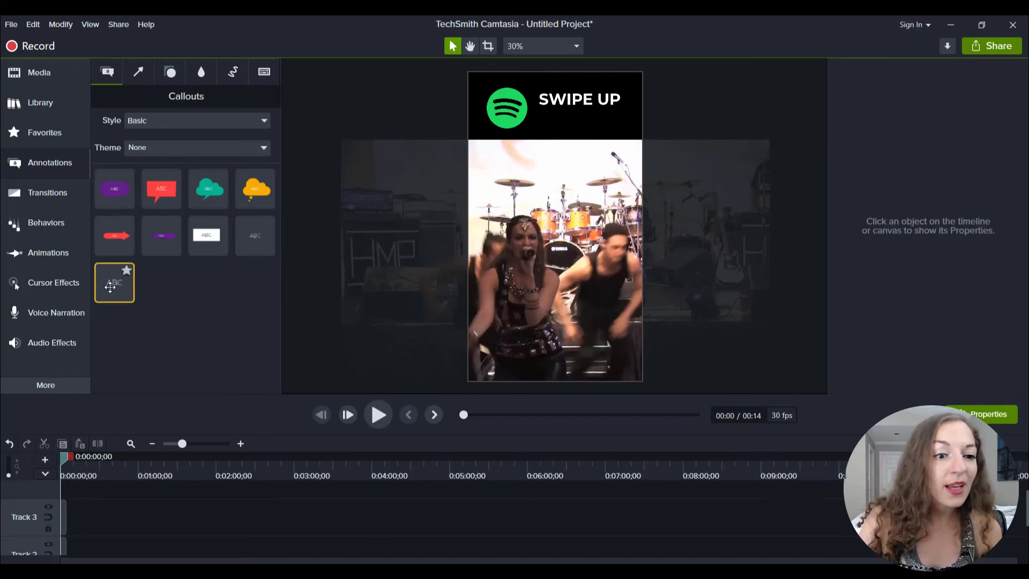
Add a second plain text callout beneath "SWIPE UP" and change its text to "Cleopatra".
{"action": "left_click_drag", "start_coordinate": [143, 278], "coordinate": [559, 124]}
{"action": "double_click", "coordinate": [546, 120]}
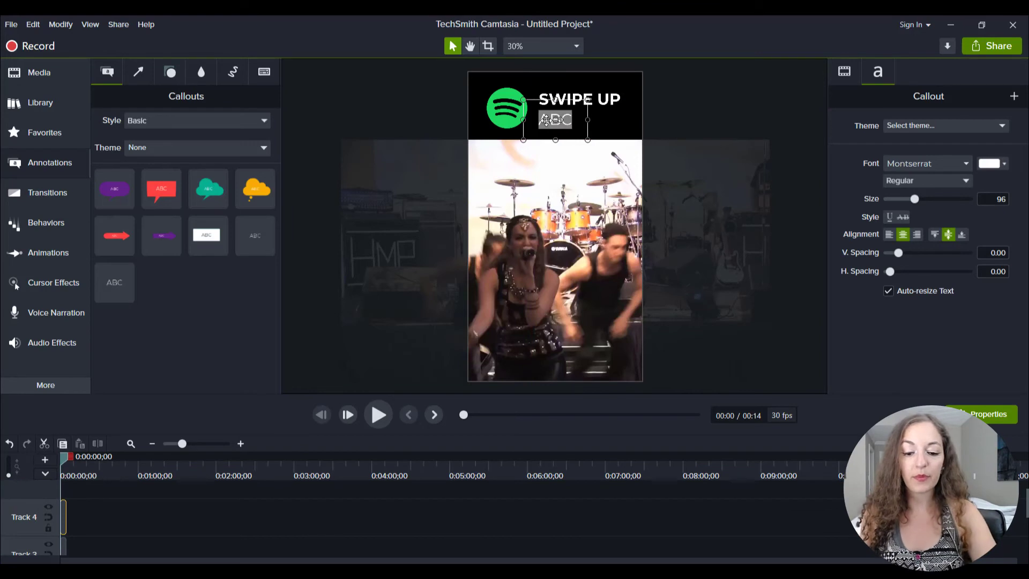
{"action": "key", "text": "Caps_Lock"}
{"action": "type", "text": "c"}
{"action": "key", "text": "Caps_Lock"}
{"action": "type", "text": "L"}
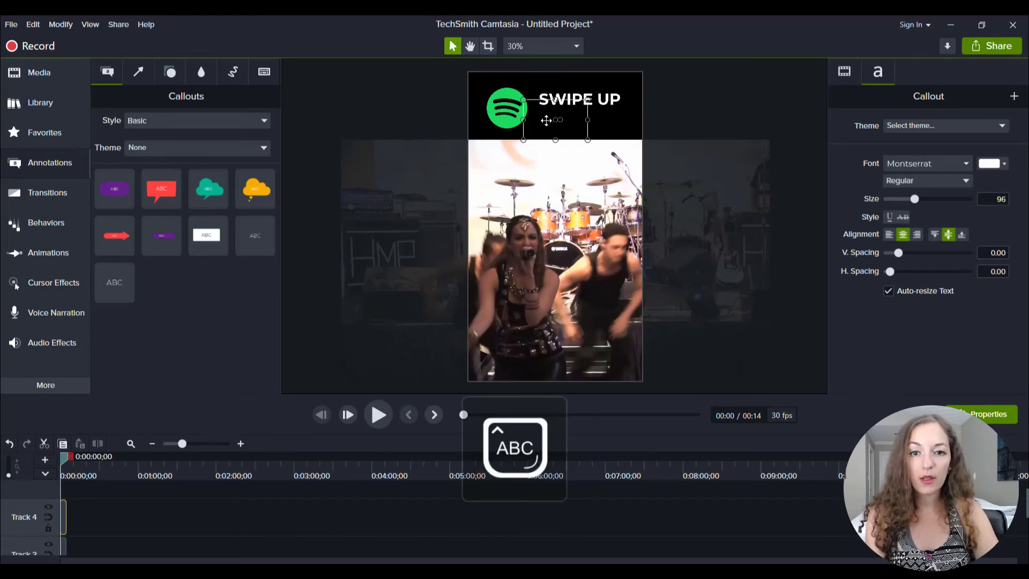
{"action": "type", "text": "C"}
{"action": "key", "text": "Caps_Lock"}
{"action": "type", "text": "leopatra"}
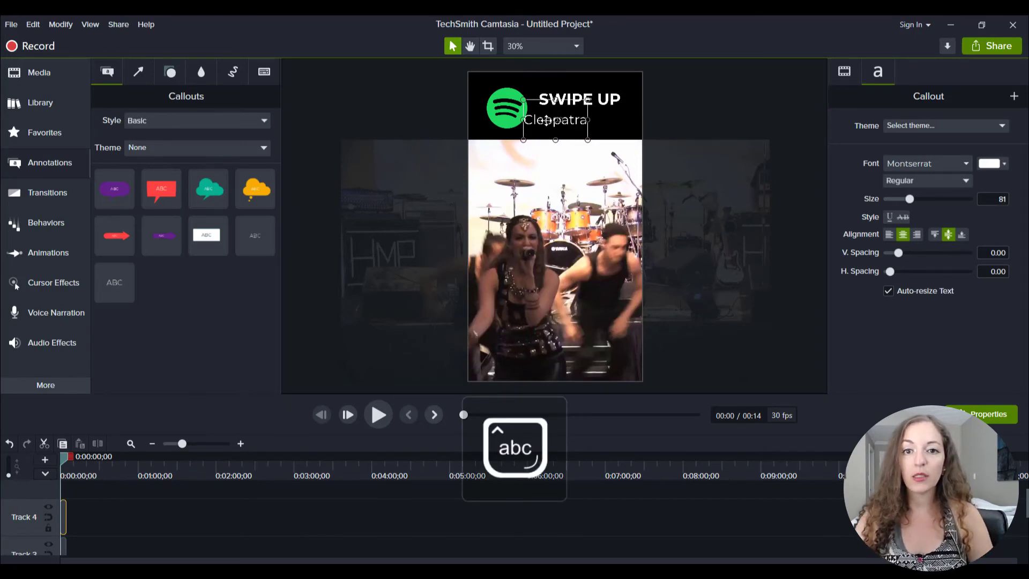
Resize the "Cleopatra" callout to a text size of 80, centre it closely under "SWIPE UP", and deselect it.
{"action": "mouse_move", "coordinate": [588, 120]}
{"action": "left_mouse_down"}
{"action": "mouse_move", "coordinate": [613, 120]}
{"action": "mouse_move", "coordinate": [603, 120]}
{"action": "left_mouse_up"}
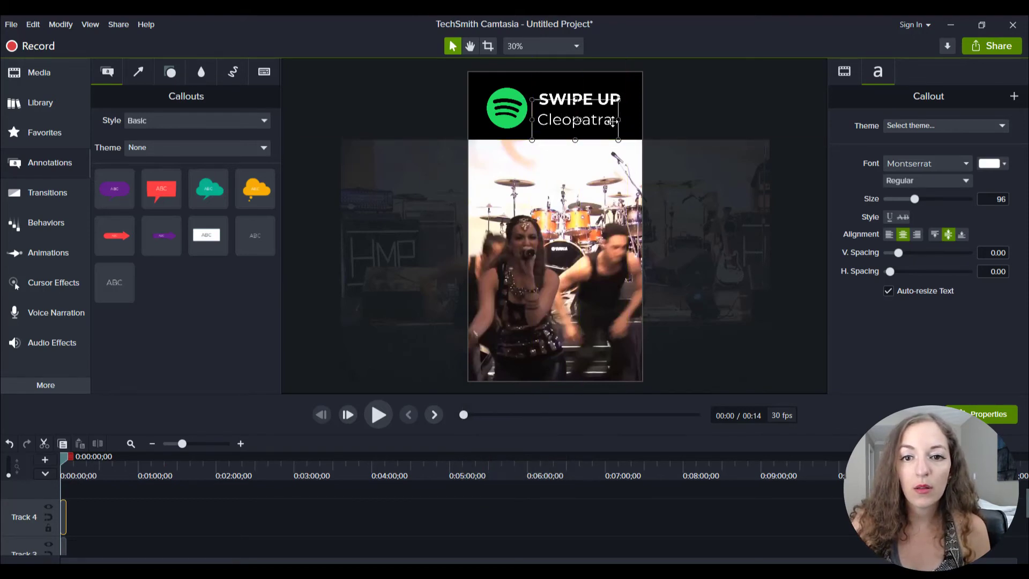
{"action": "left_click_drag", "start_coordinate": [618, 120], "coordinate": [598, 116]}
{"action": "key", "text": "Up"}
{"action": "key", "text": "Up"}
{"action": "key", "text": "Up"}
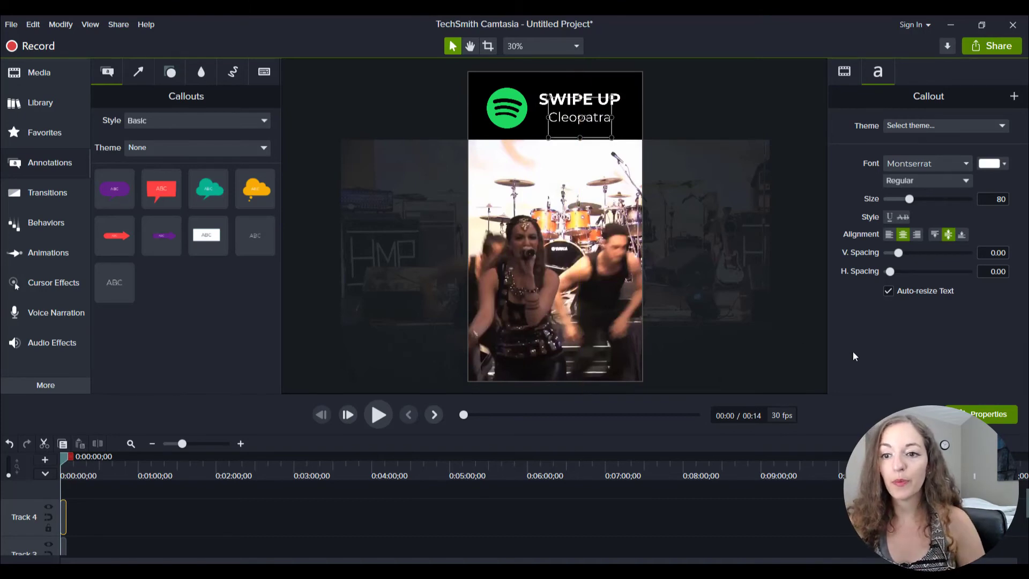
{"action": "left_click", "coordinate": [613, 525]}
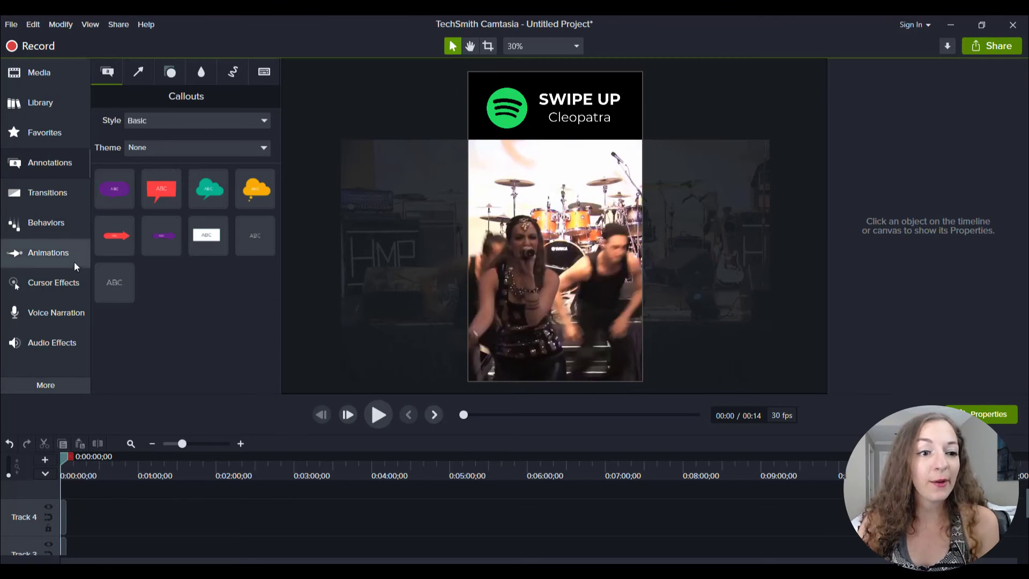
Apply the Fade behavior to the "Cleopatra" text and preview the first seconds of the animation.
{"action": "left_click", "coordinate": [54, 223]}
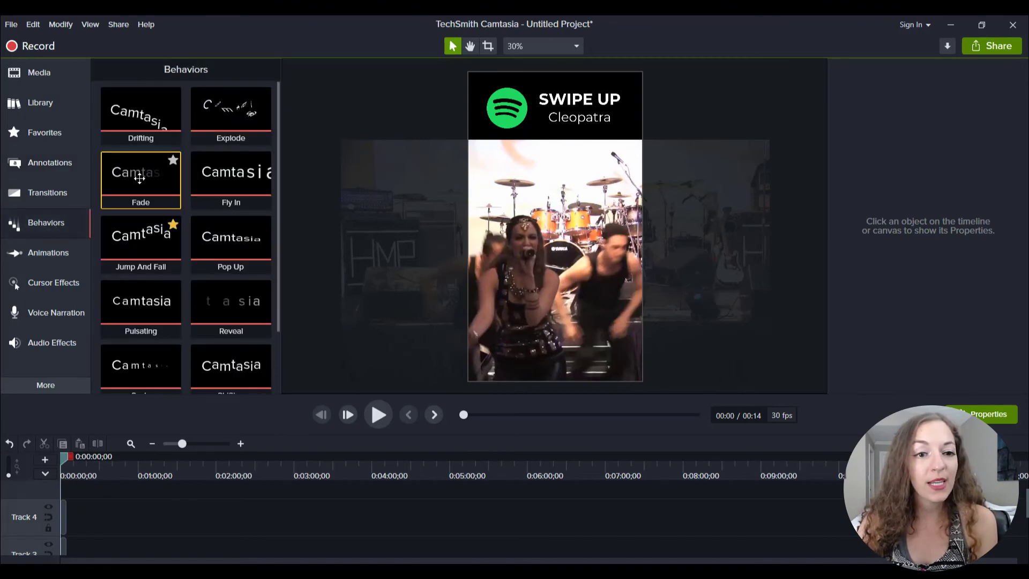
{"action": "scroll", "coordinate": [214, 192], "scroll_direction": "down", "scroll_amount": 2}
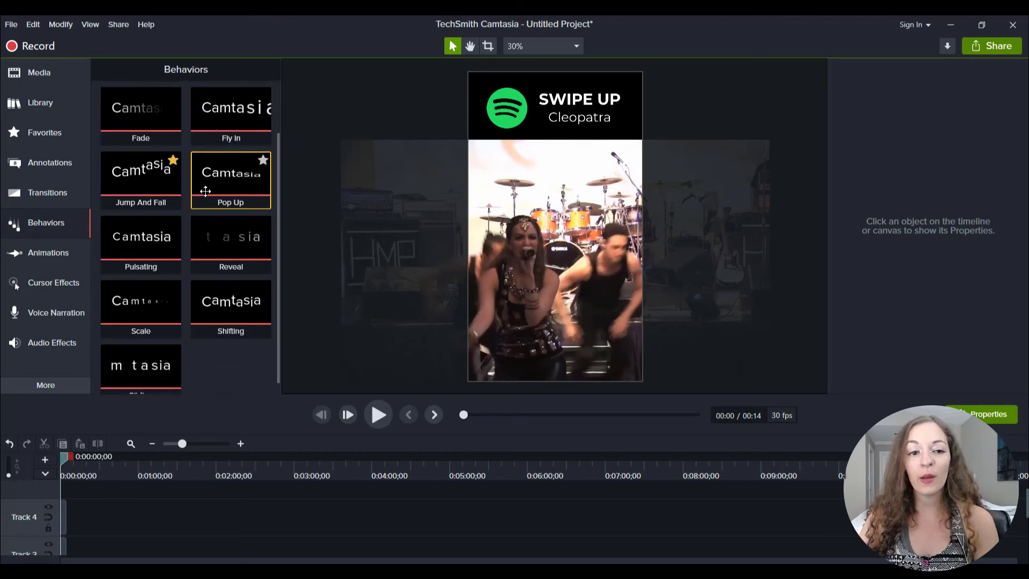
{"action": "scroll", "coordinate": [209, 201], "scroll_direction": "up", "scroll_amount": 2}
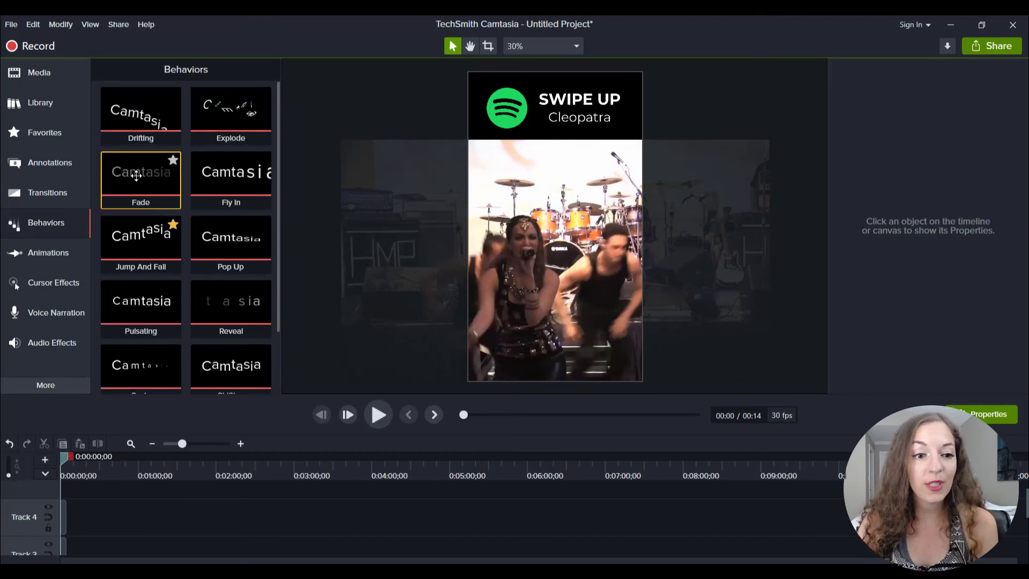
{"action": "left_click_drag", "start_coordinate": [133, 178], "coordinate": [586, 123]}
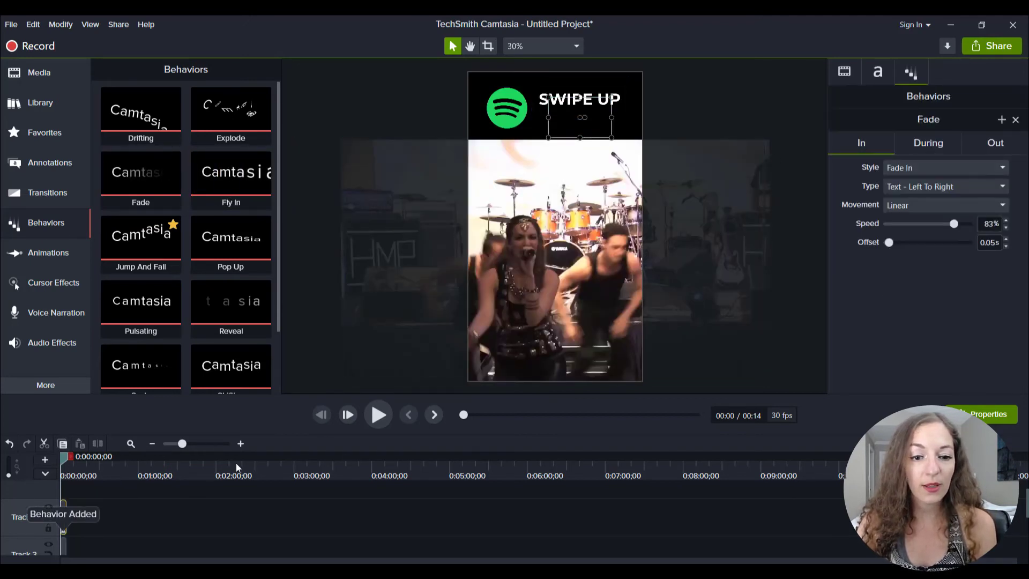
{"action": "left_click", "coordinate": [380, 420]}
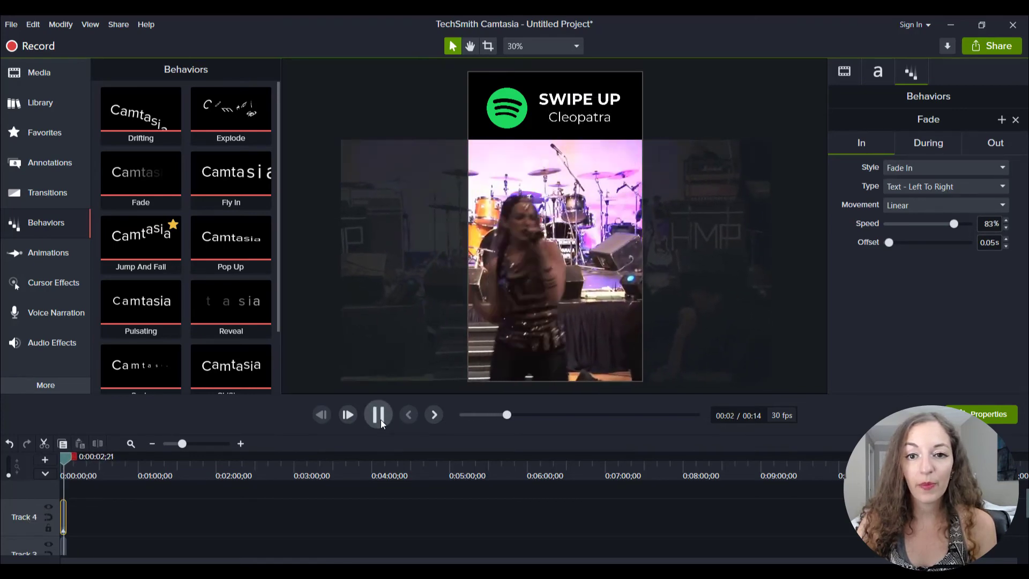
{"action": "left_click", "coordinate": [380, 420]}
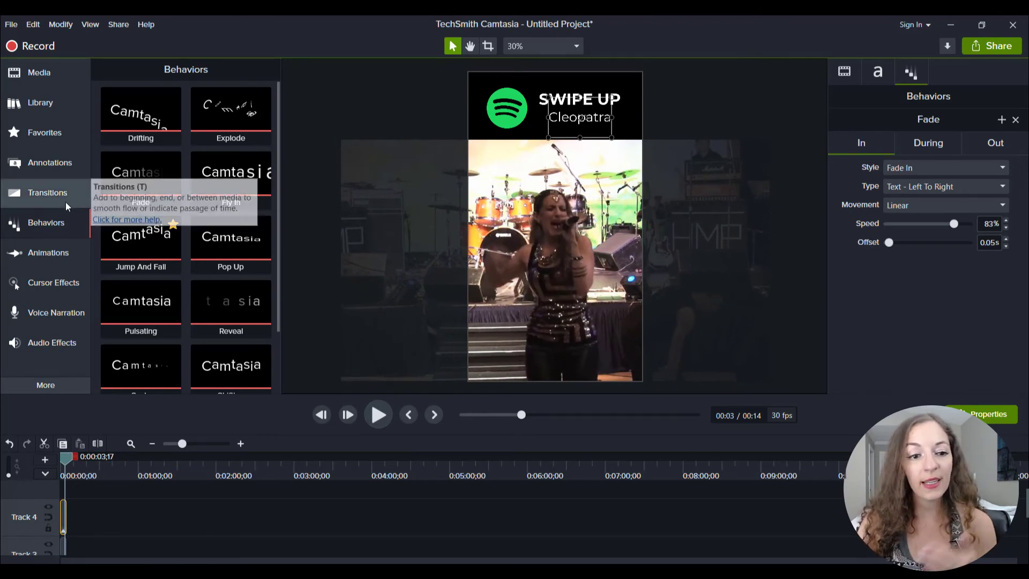
Add the Pulsating behavior to the "Cleopatra" text and play the video briefly to preview it.
{"action": "scroll", "coordinate": [250, 367], "scroll_direction": "down", "scroll_amount": 2}
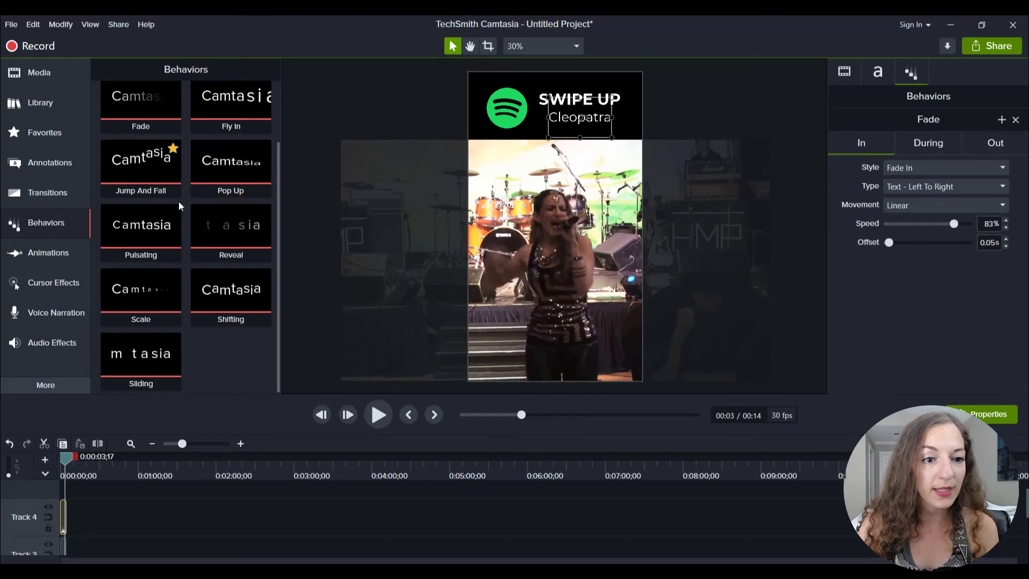
{"action": "left_click_drag", "start_coordinate": [161, 231], "coordinate": [568, 128]}
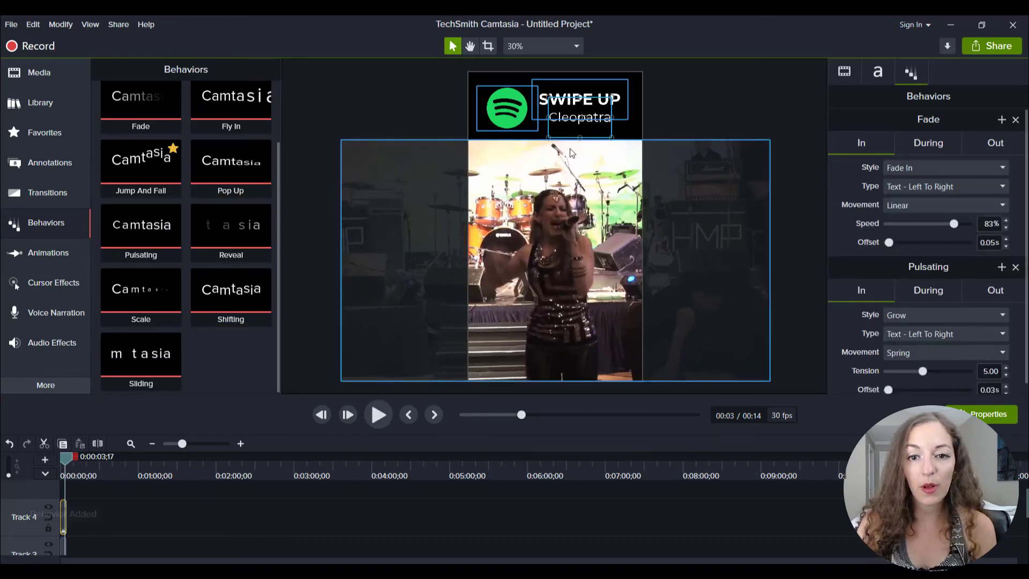
{"action": "left_click", "coordinate": [375, 417]}
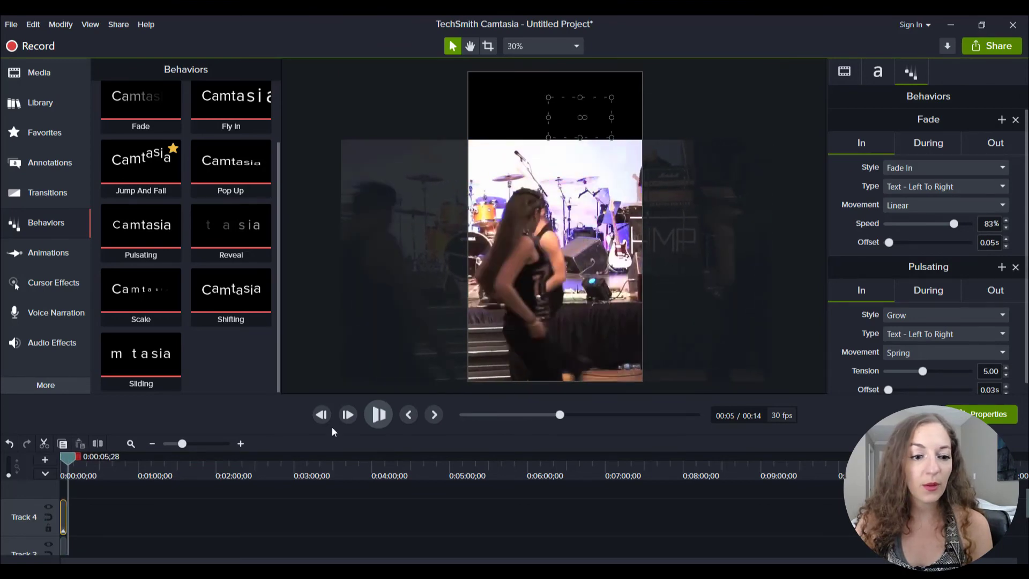
{"action": "left_click", "coordinate": [378, 415]}
Extend the Spotify logo clip on Track 2 to the end of the Cleopatra live video clip.
{"action": "left_click", "coordinate": [197, 445]}
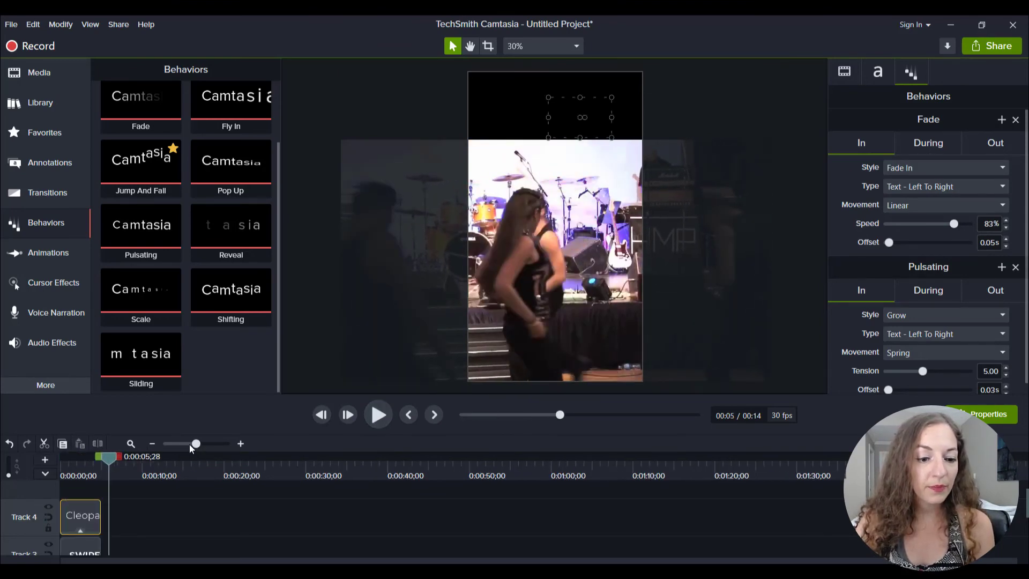
{"action": "left_click", "coordinate": [204, 445]}
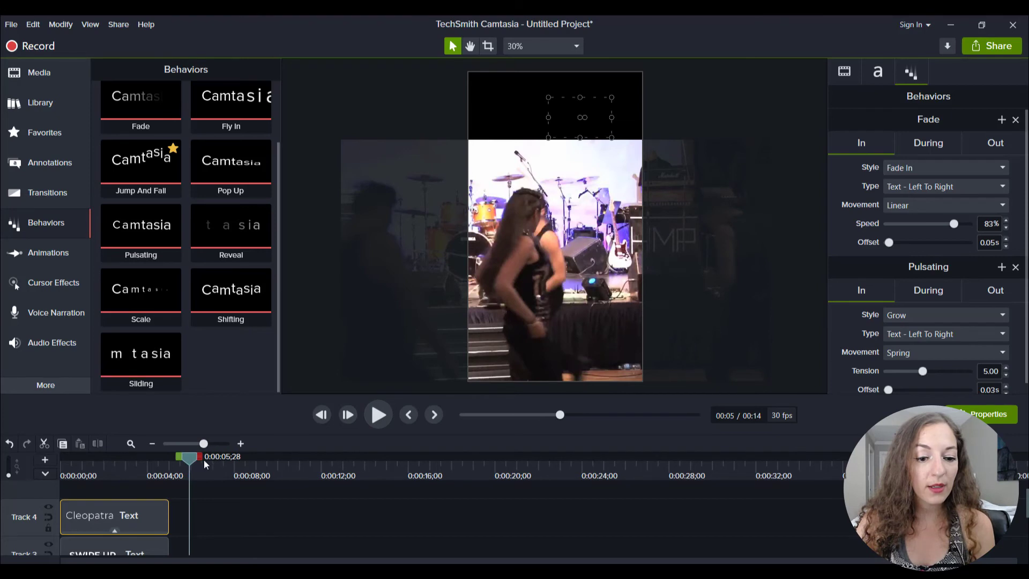
{"action": "scroll", "coordinate": [171, 524], "scroll_direction": "down", "scroll_amount": 2}
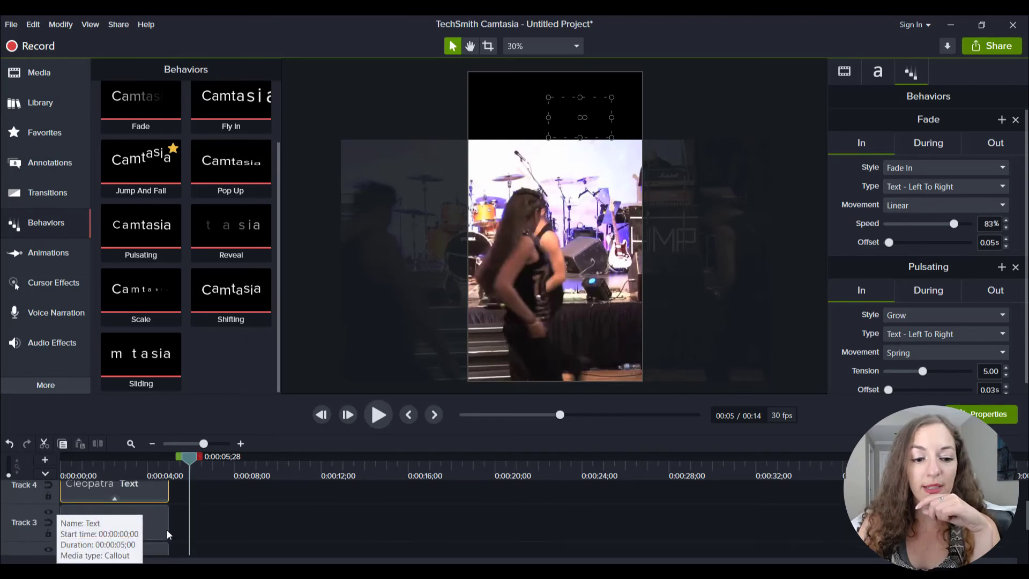
{"action": "scroll", "coordinate": [177, 533], "scroll_direction": "down", "scroll_amount": 2}
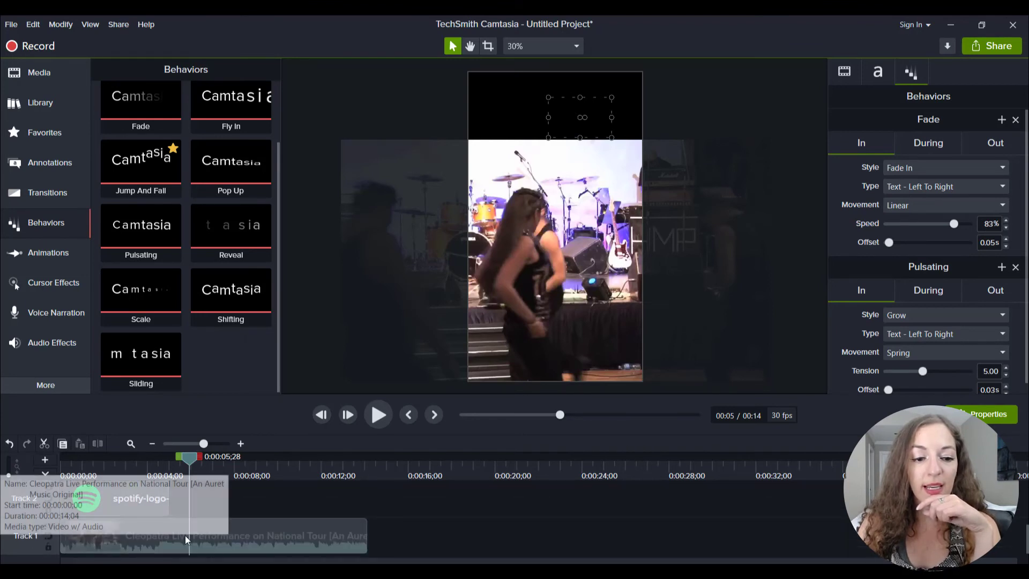
{"action": "left_click", "coordinate": [144, 543]}
{"action": "left_click", "coordinate": [149, 467]}
{"action": "mouse_move", "coordinate": [150, 466]}
{"action": "left_mouse_down"}
{"action": "mouse_move", "coordinate": [168, 464]}
{"action": "mouse_move", "coordinate": [154, 464]}
{"action": "left_mouse_up"}
{"action": "left_click_drag", "start_coordinate": [169, 498], "coordinate": [367, 500]}
Extend the "SWIPE UP" and "Cleopatra" text clips to the end of the video clip.
{"action": "scroll", "coordinate": [146, 496], "scroll_direction": "up", "scroll_amount": 1}
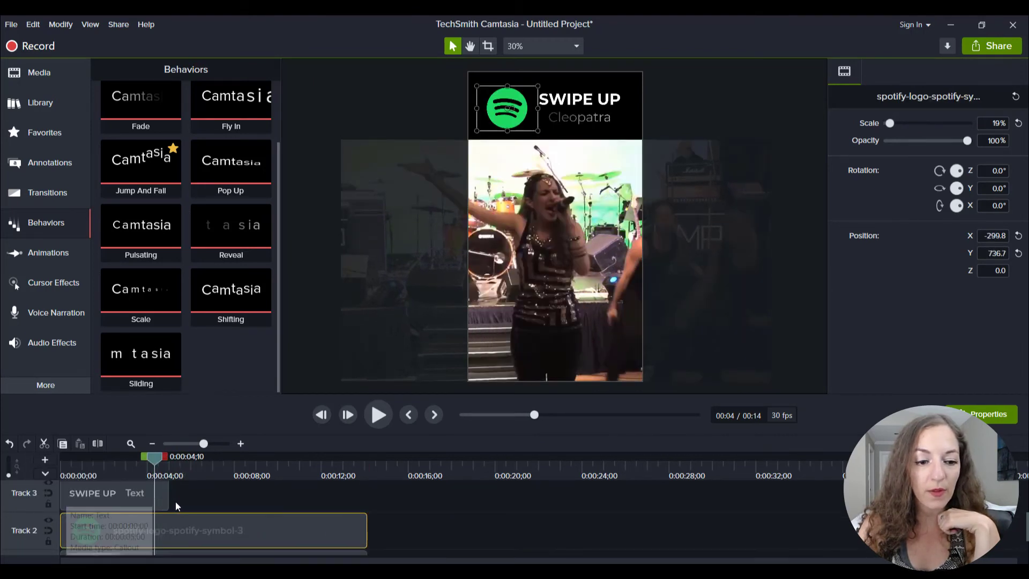
{"action": "left_click_drag", "start_coordinate": [169, 501], "coordinate": [367, 501]}
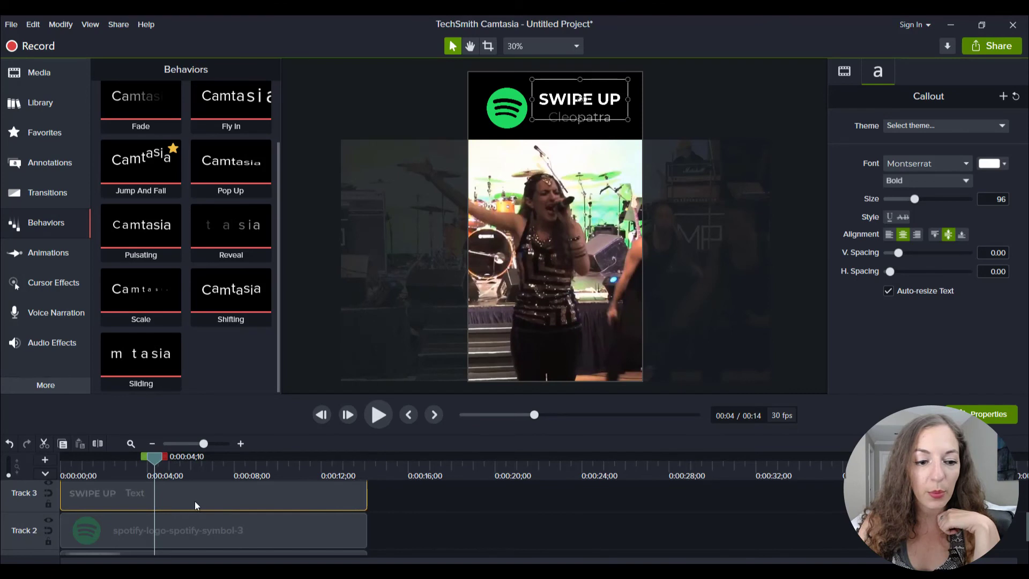
{"action": "scroll", "coordinate": [185, 504], "scroll_direction": "up", "scroll_amount": 1}
{"action": "left_click_drag", "start_coordinate": [169, 516], "coordinate": [367, 517]}
Check each track's clip, play the whole ad from the start, and return the playhead to the beginning.
{"action": "scroll", "coordinate": [110, 520], "scroll_direction": "down", "scroll_amount": 1}
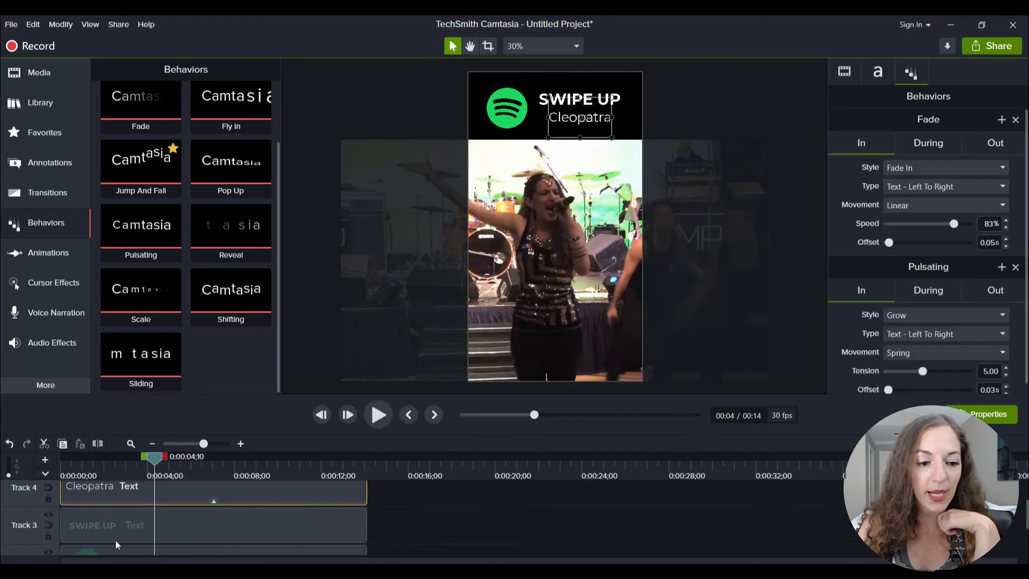
{"action": "left_click", "coordinate": [114, 539]}
{"action": "scroll", "coordinate": [128, 527], "scroll_direction": "down", "scroll_amount": 1}
{"action": "left_click", "coordinate": [121, 526]}
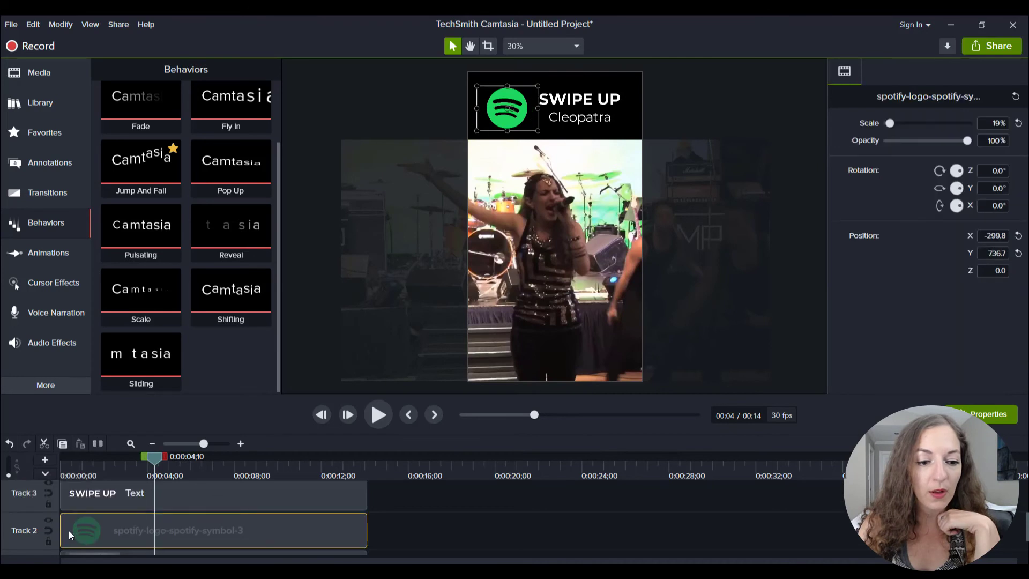
{"action": "scroll", "coordinate": [111, 526], "scroll_direction": "down", "scroll_amount": 1}
{"action": "left_click", "coordinate": [124, 534]}
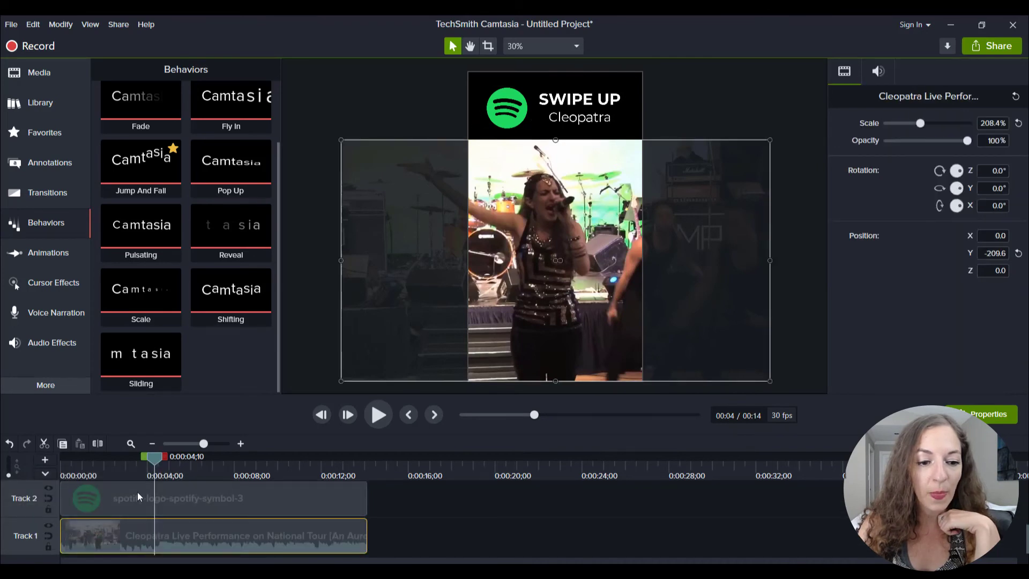
{"action": "left_click_drag", "start_coordinate": [156, 458], "coordinate": [60, 459]}
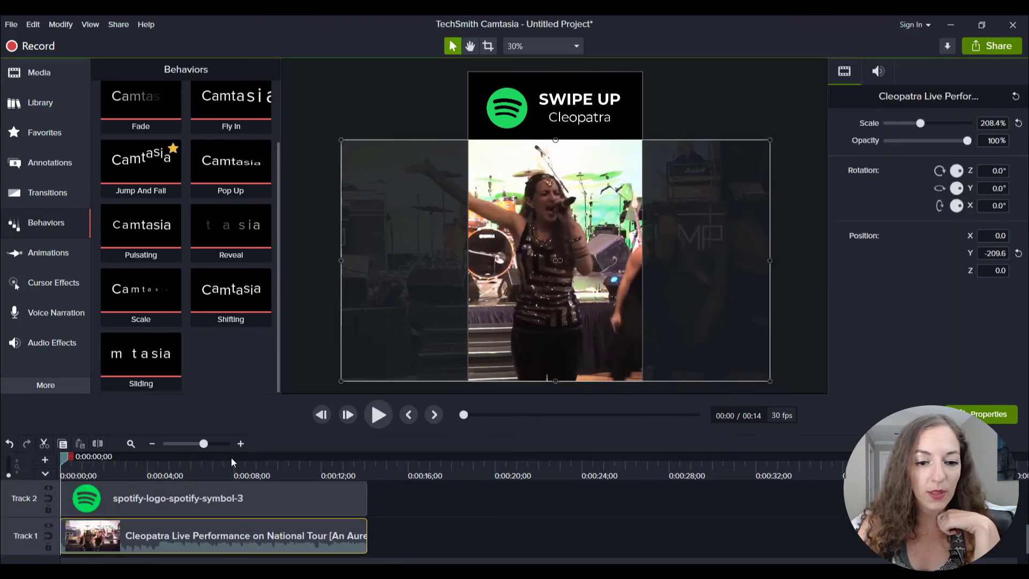
{"action": "left_click", "coordinate": [382, 418]}
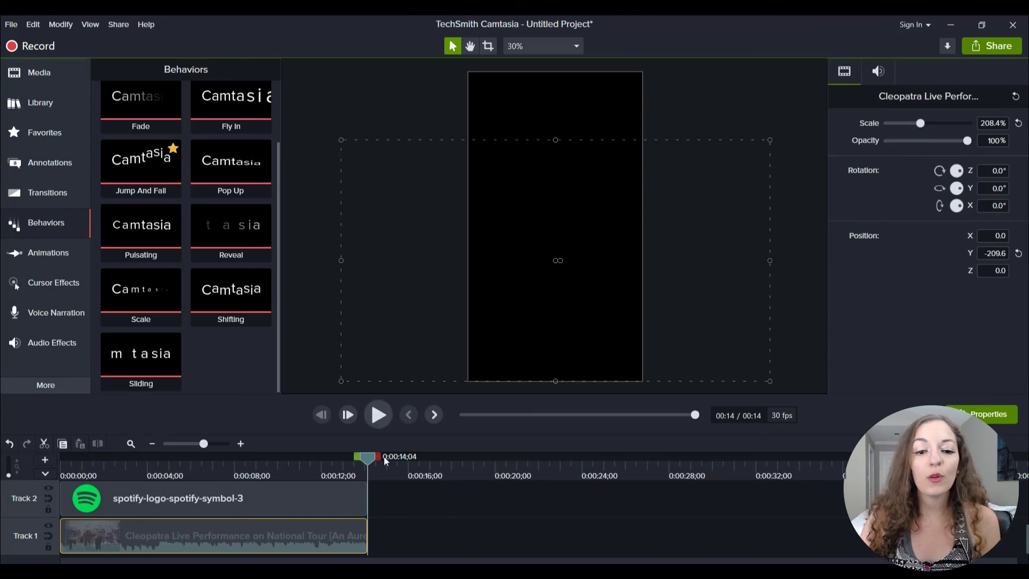
{"action": "left_click_drag", "start_coordinate": [369, 455], "coordinate": [40, 481]}
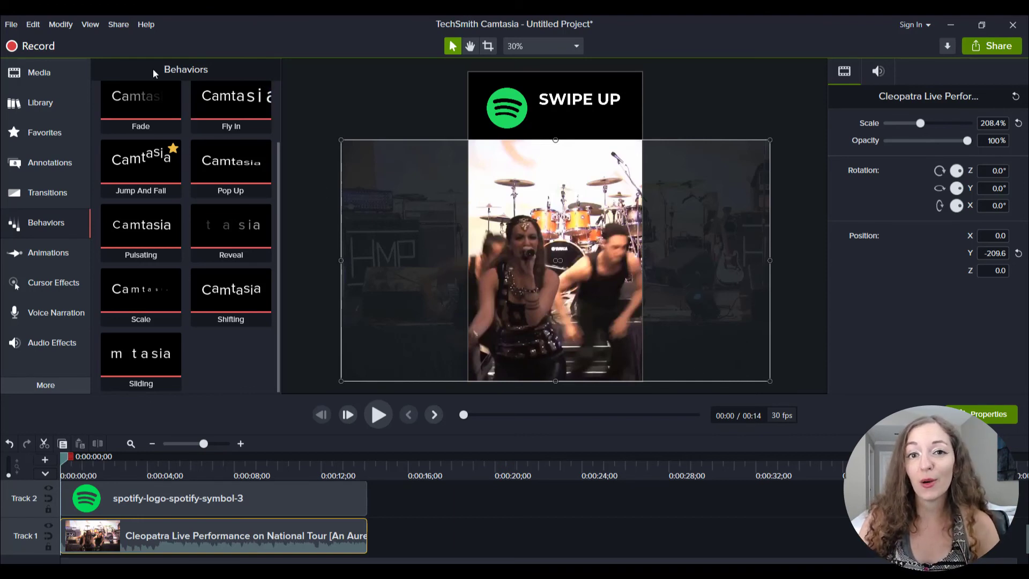
Set up a local file export with custom production settings as MP4 - Smart Player (HTML5), keeping the default player and video options.
{"action": "left_click", "coordinate": [116, 24]}
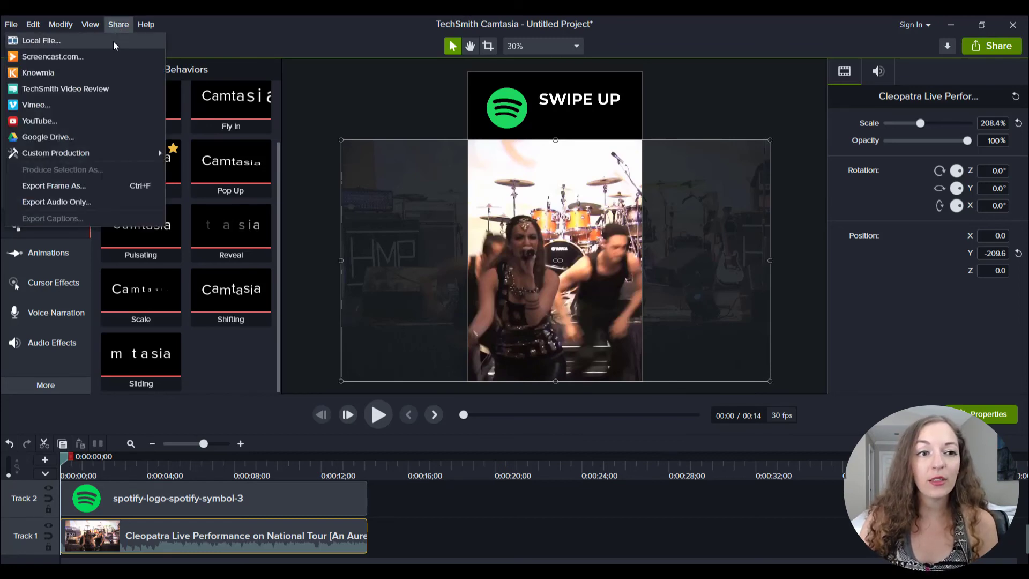
{"action": "left_click", "coordinate": [113, 41]}
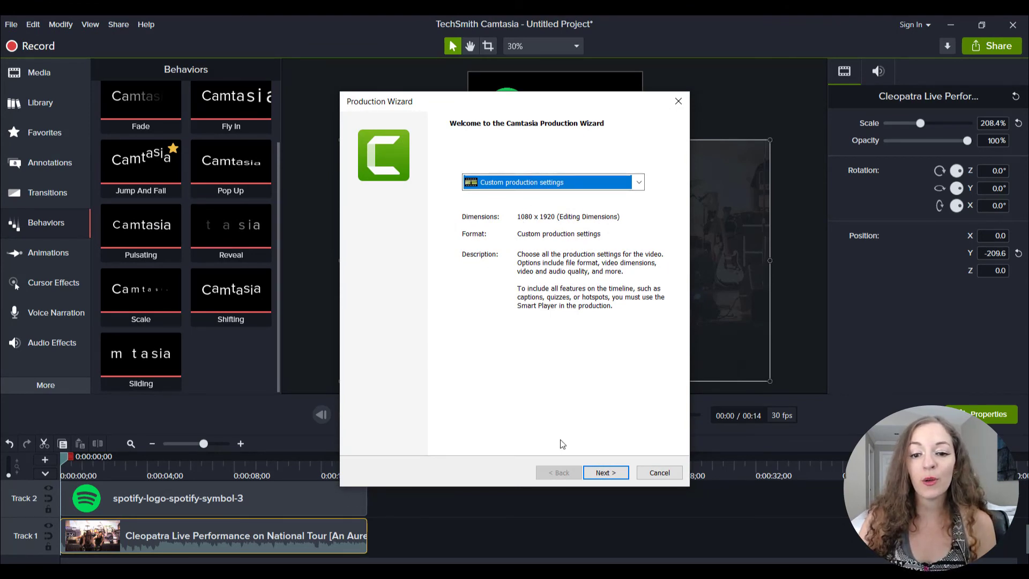
{"action": "left_click", "coordinate": [603, 472]}
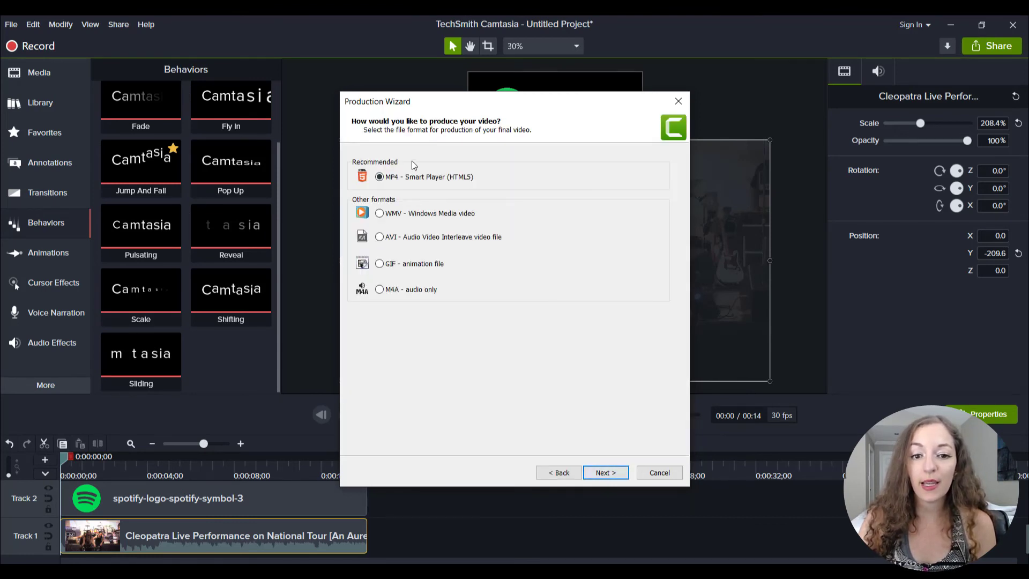
{"action": "left_click", "coordinate": [603, 474]}
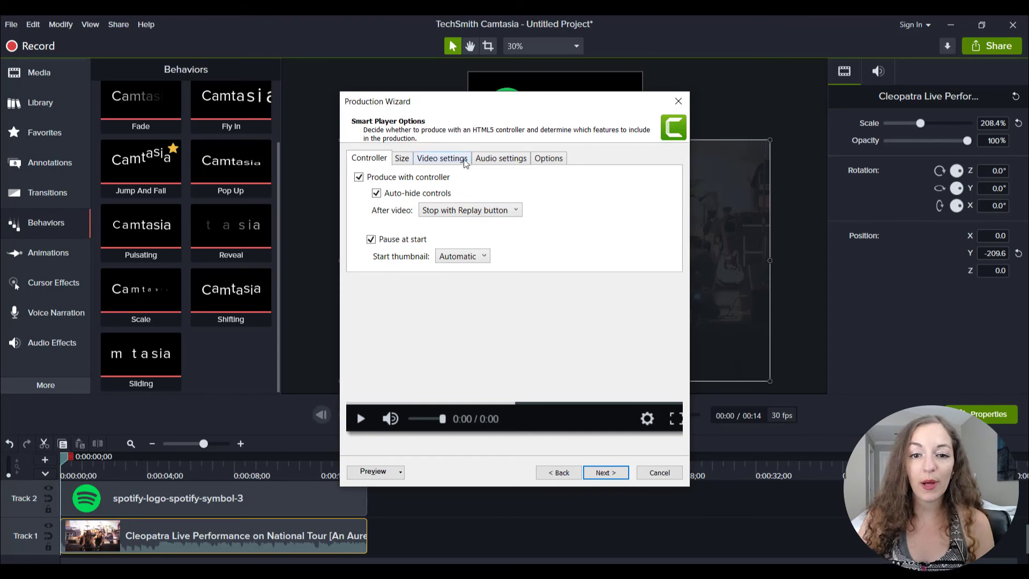
{"action": "left_click", "coordinate": [605, 472]}
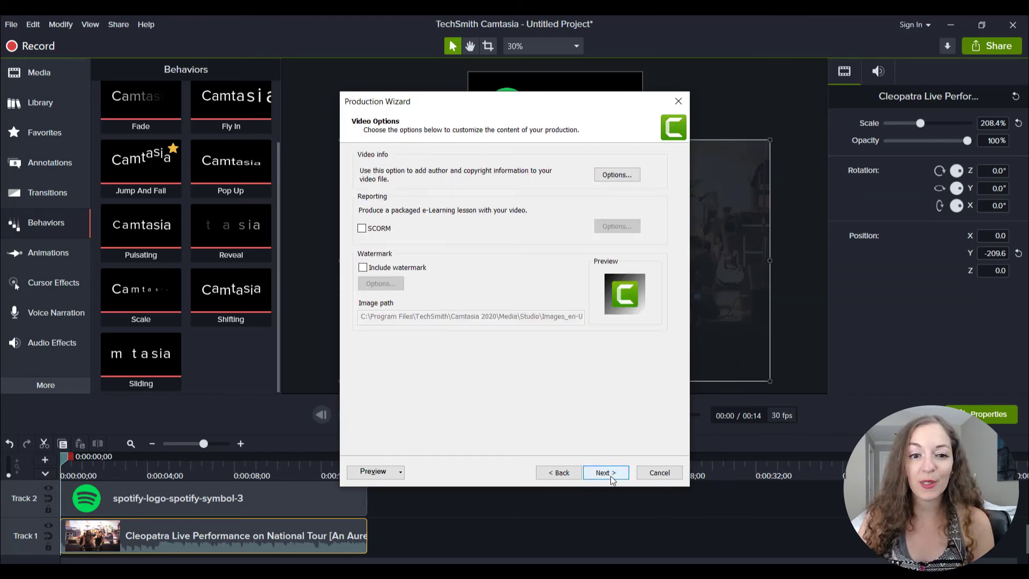
{"action": "left_click", "coordinate": [605, 472]}
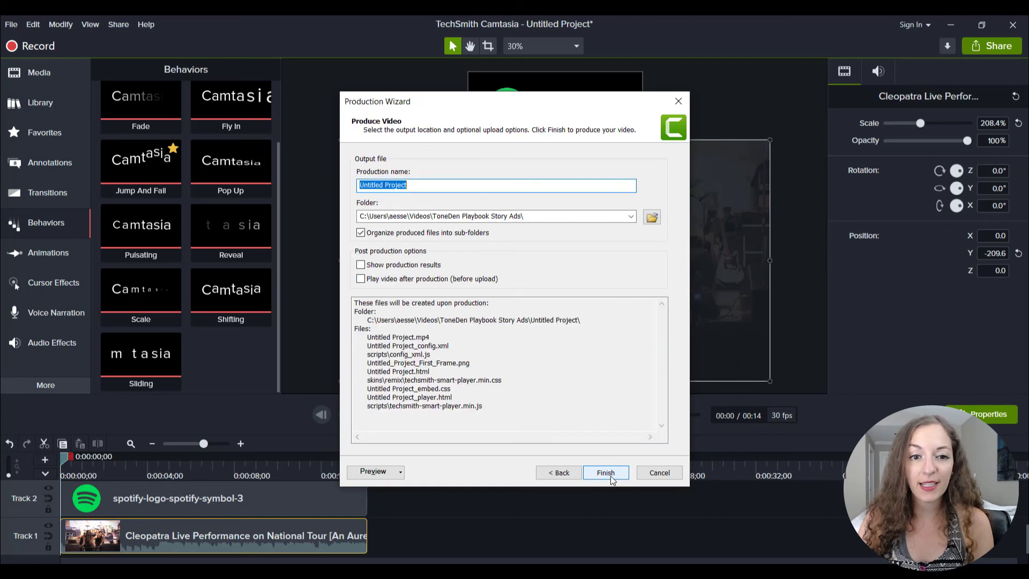
Name the production "test", keep the ToneDen Playbook Story Ads output folder, and render the video.
{"action": "left_click", "coordinate": [651, 217]}
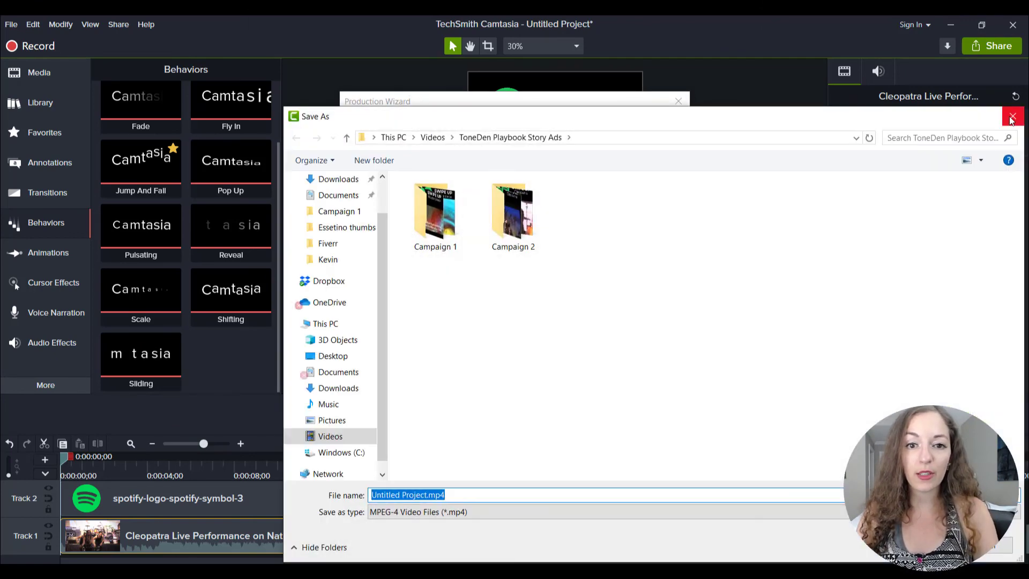
{"action": "left_click", "coordinate": [1012, 115]}
{"action": "type", "text": "te"}
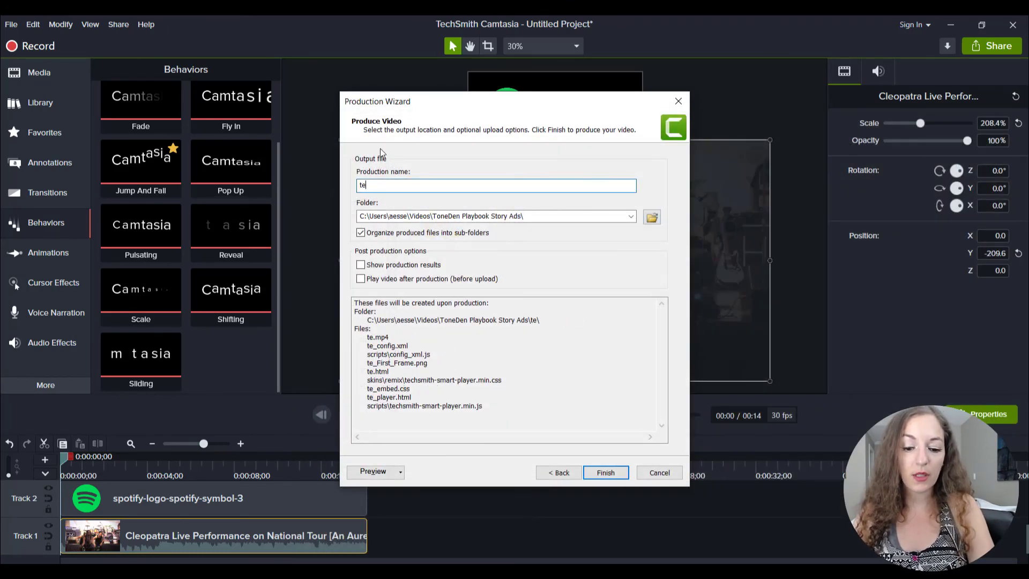
{"action": "type", "text": "st"}
{"action": "left_click", "coordinate": [600, 474]}
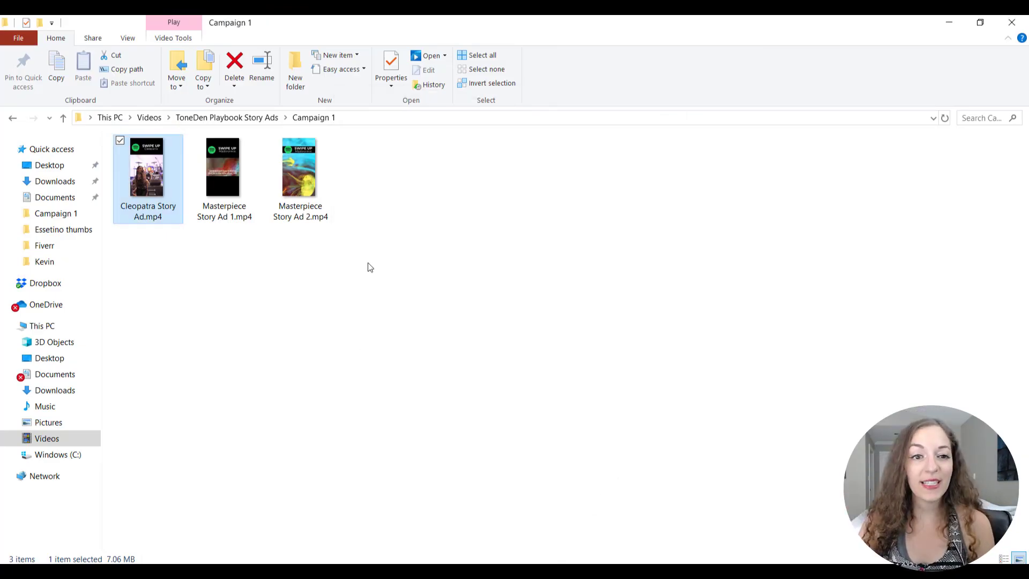
Switch to File Explorer, play the rendered test.mp4 from the test folder in ToneDen Playbook Story Ads, and close the player.
{"action": "left_click", "coordinate": [369, 265]}
{"action": "left_click", "coordinate": [229, 117]}
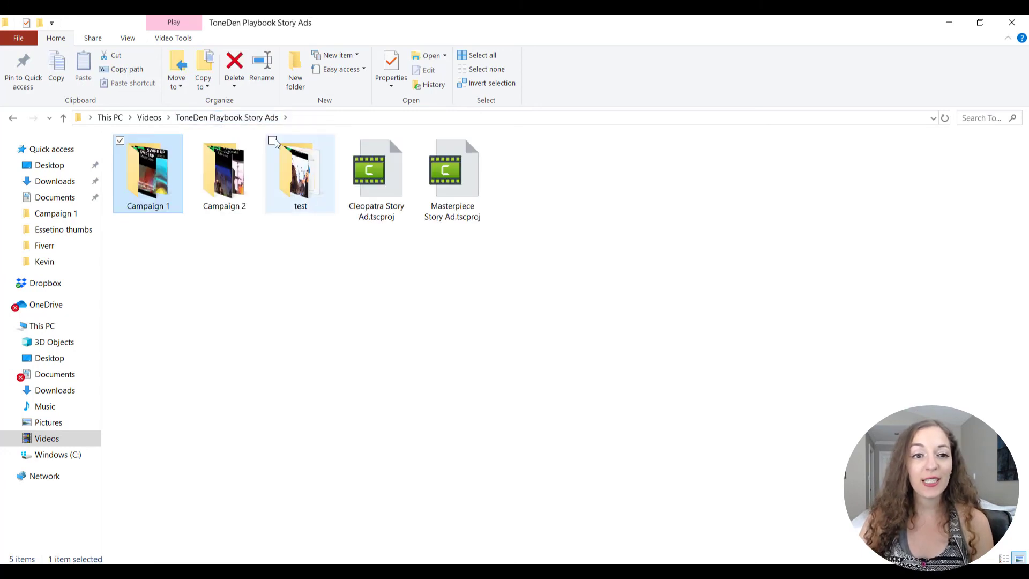
{"action": "double_click", "coordinate": [305, 174]}
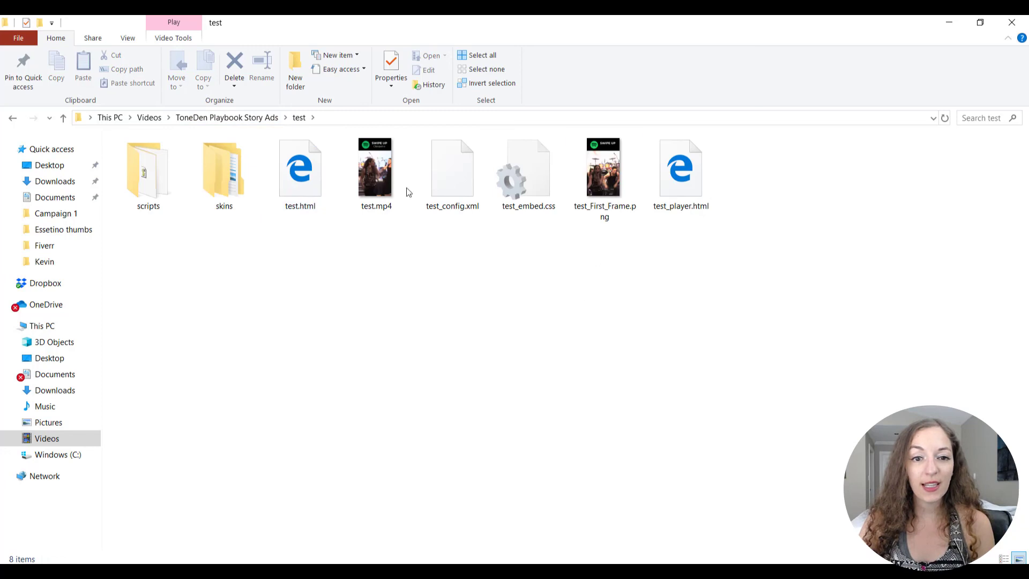
{"action": "double_click", "coordinate": [375, 177]}
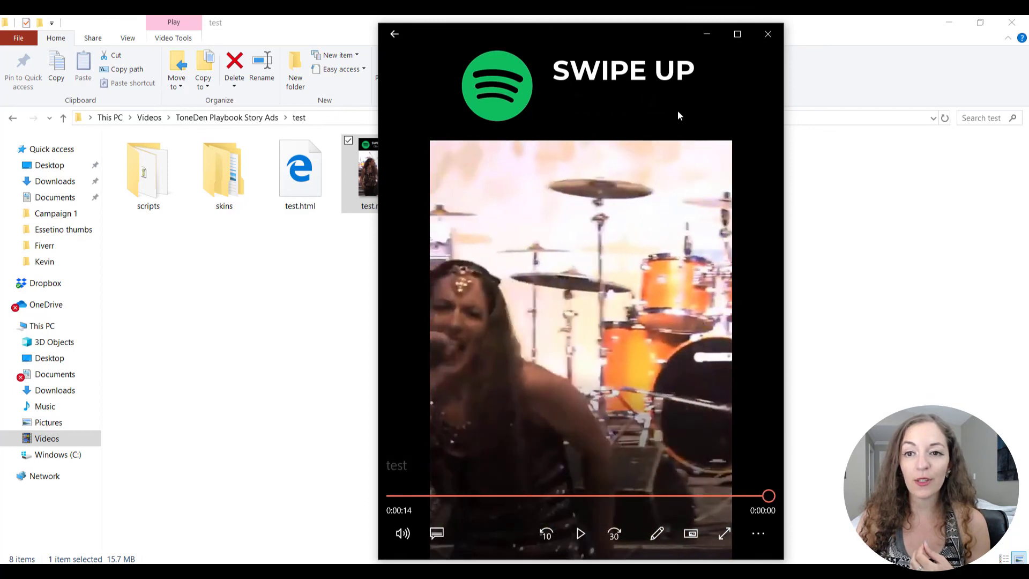
{"action": "left_click", "coordinate": [765, 34]}
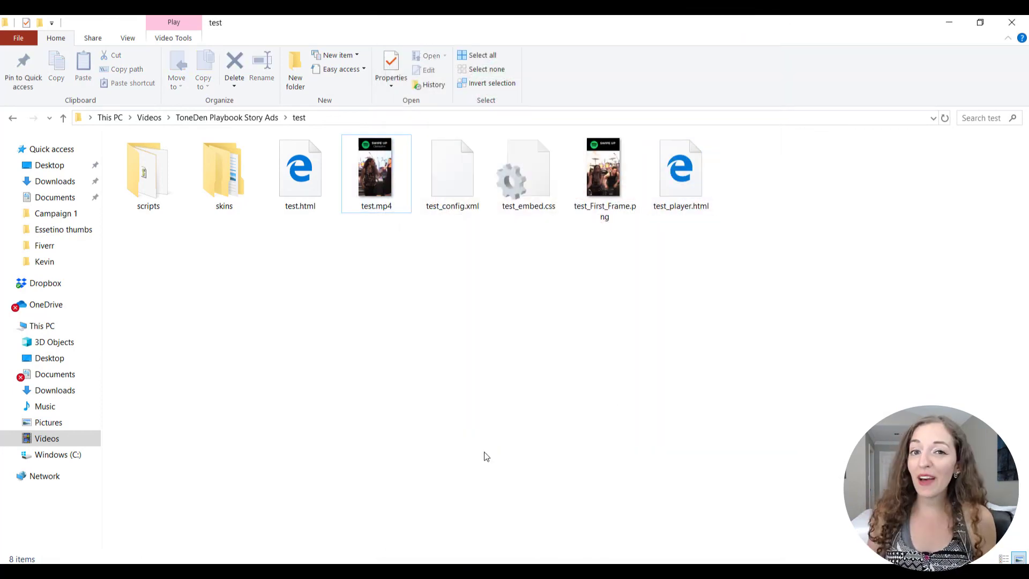